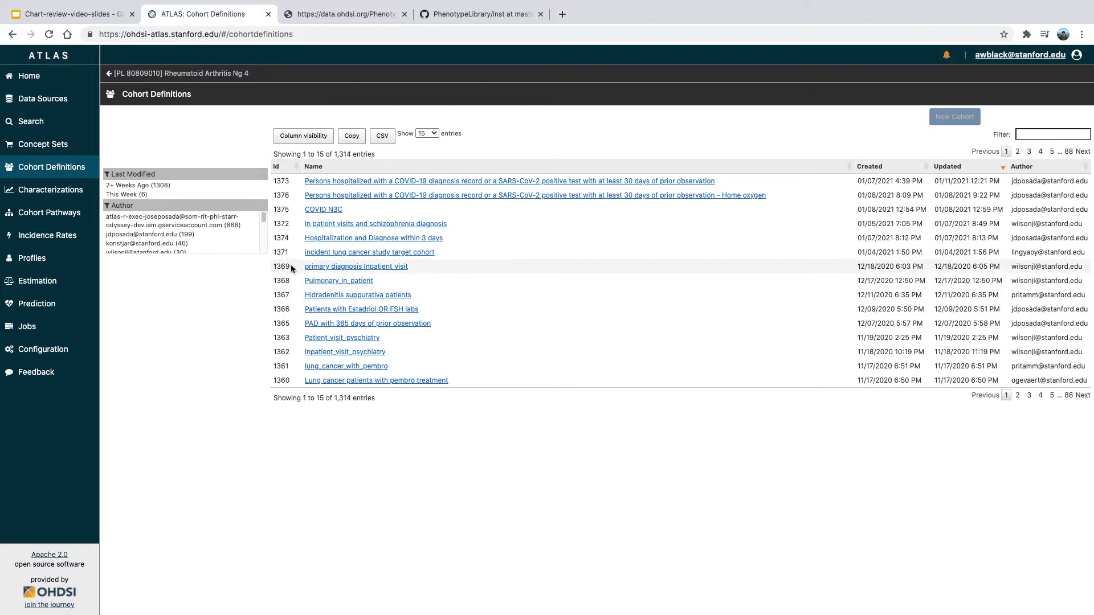
Filter the cohort definitions by "rhe" and open "[PL 80809010] Rheumatoid Arthritis Ng 4".
left_click(1036, 134)
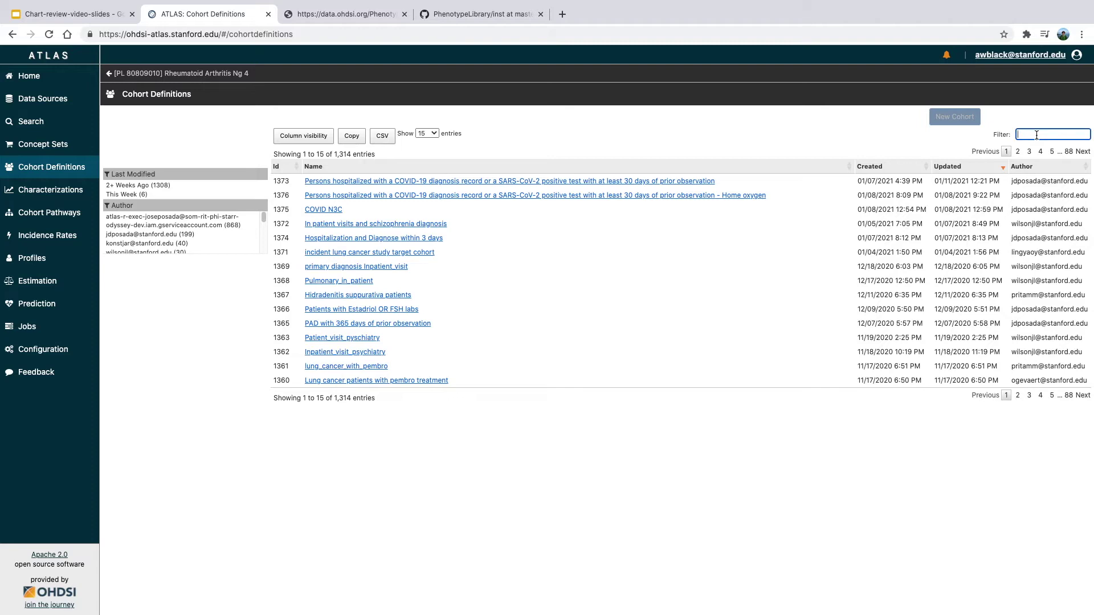
type("rhu")
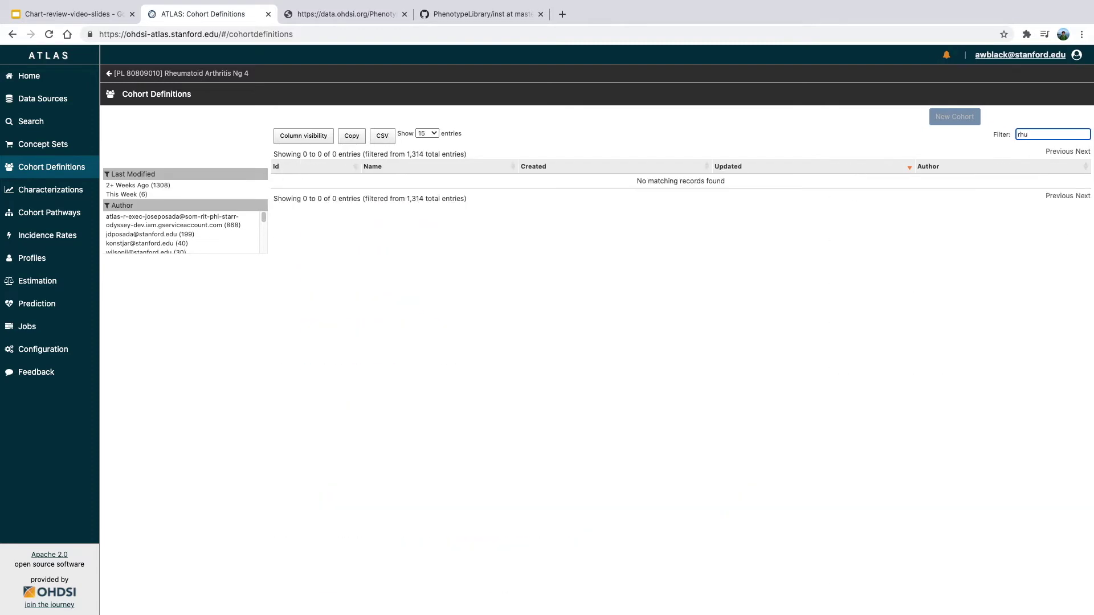
key("BackSpace")
type("e")
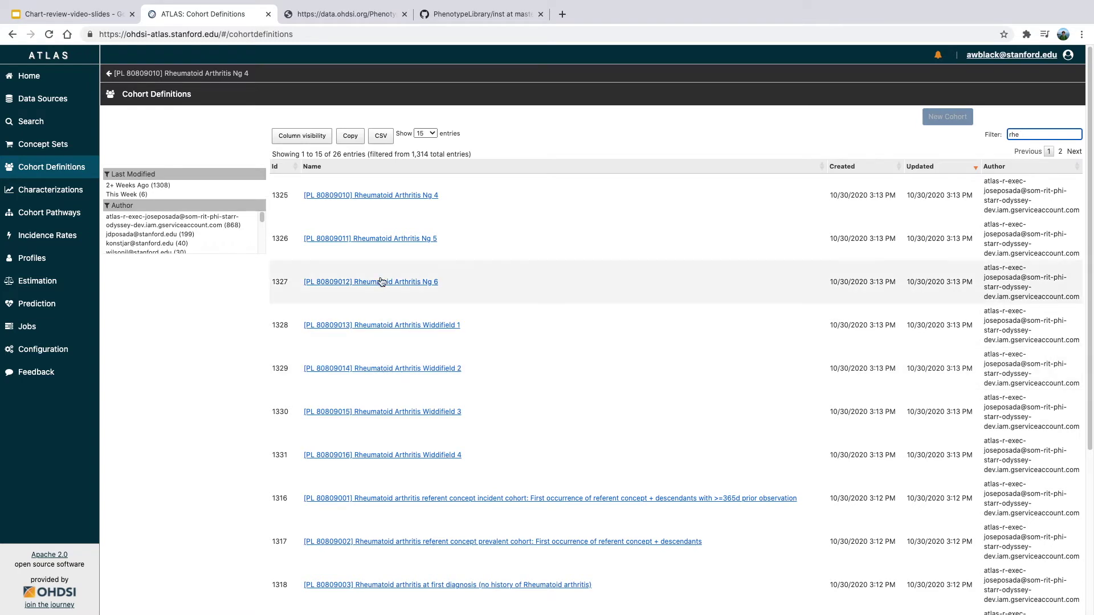
left_click(386, 197)
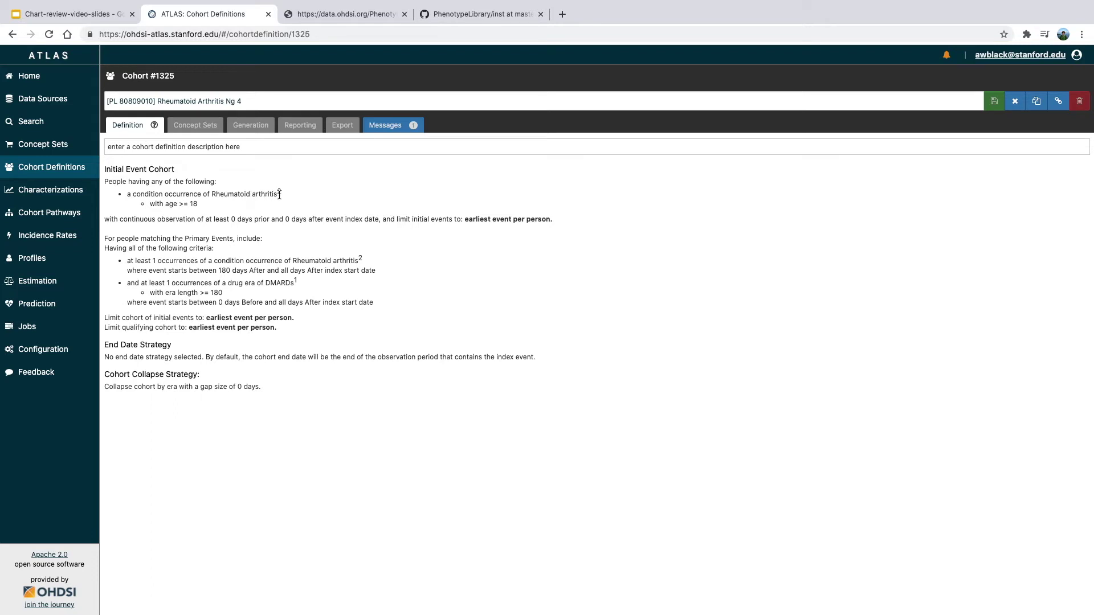
Examine the concepts in the cohort's Rheumatoid arthritis concept set, then return to the cohort definition.
left_click_drag(278, 193, 224, 193)
left_click(201, 127)
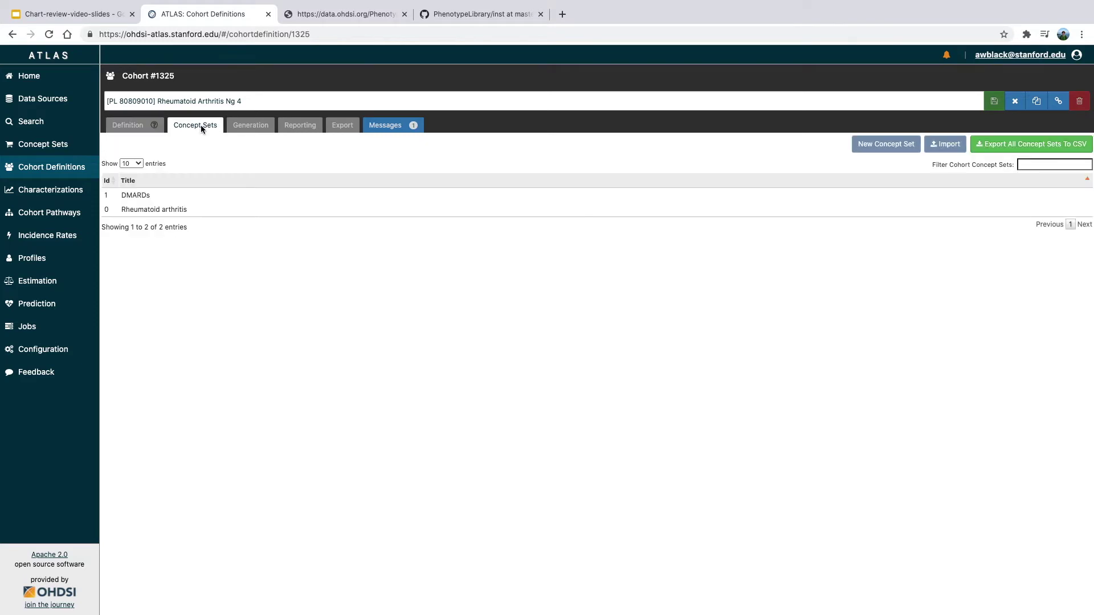
left_click(168, 210)
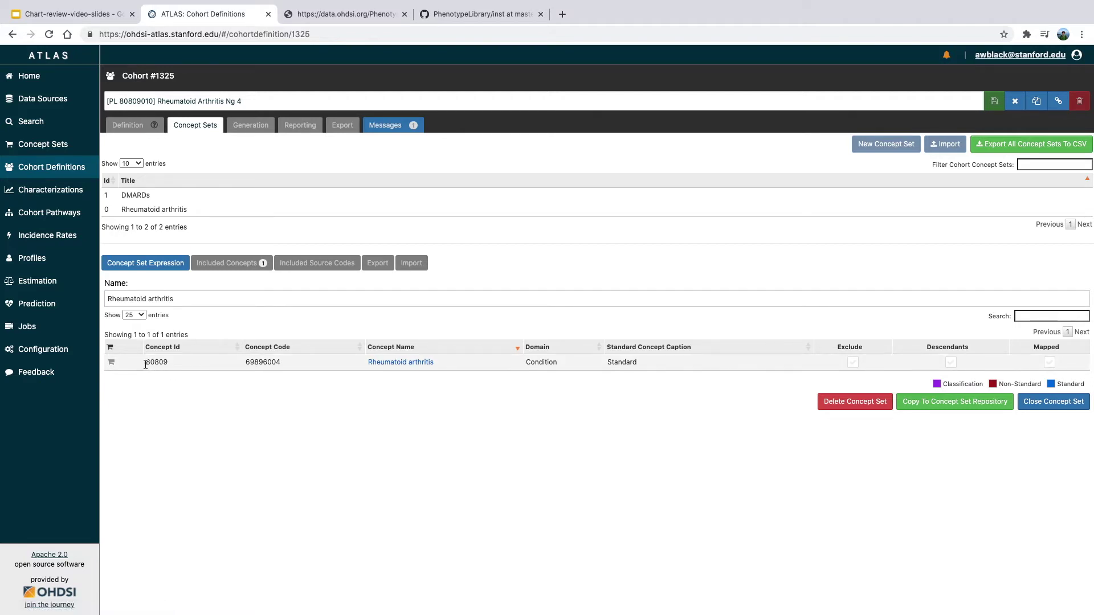
left_click_drag(165, 363, 151, 365)
left_click(213, 311)
left_click(130, 126)
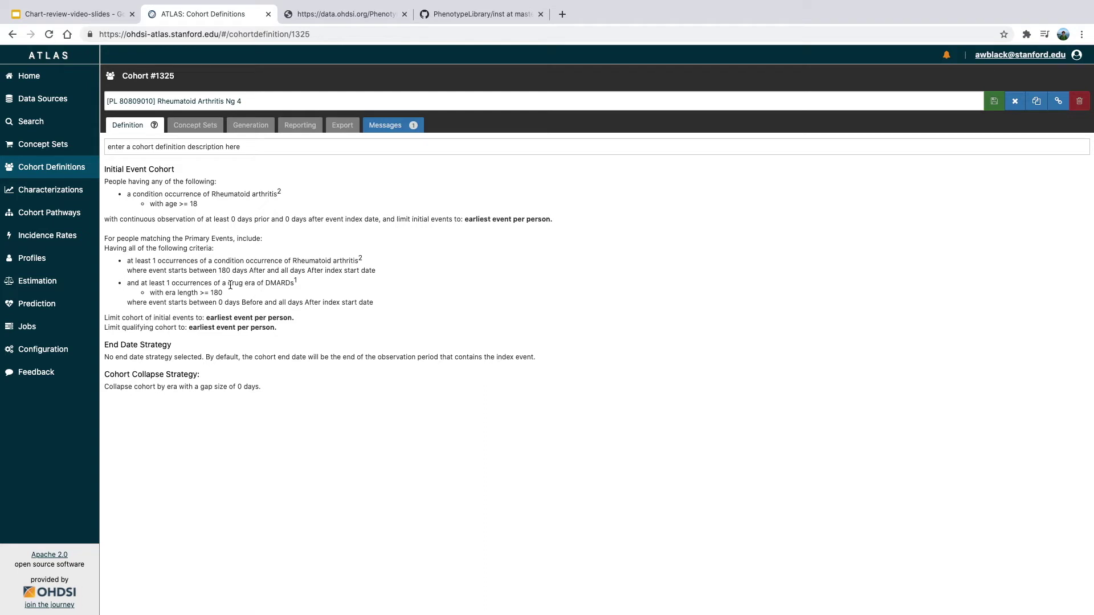
Examine the drugs in the DMARDs concept set used by the drug era criterion, and return to the definition.
left_click(291, 283)
left_click_drag(291, 283, 265, 283)
left_click(206, 128)
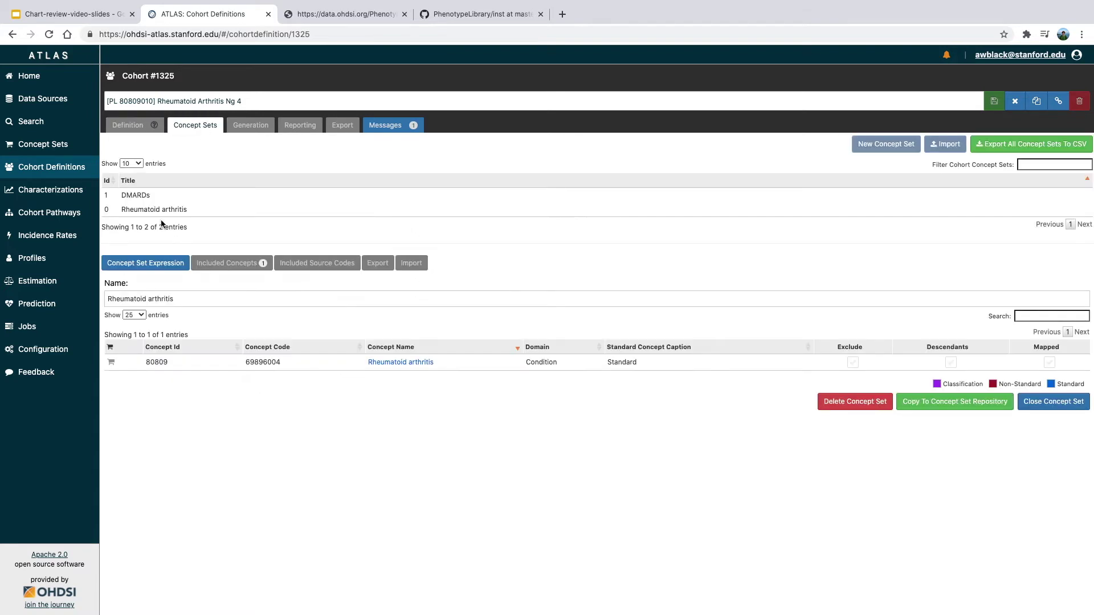
left_click(151, 197)
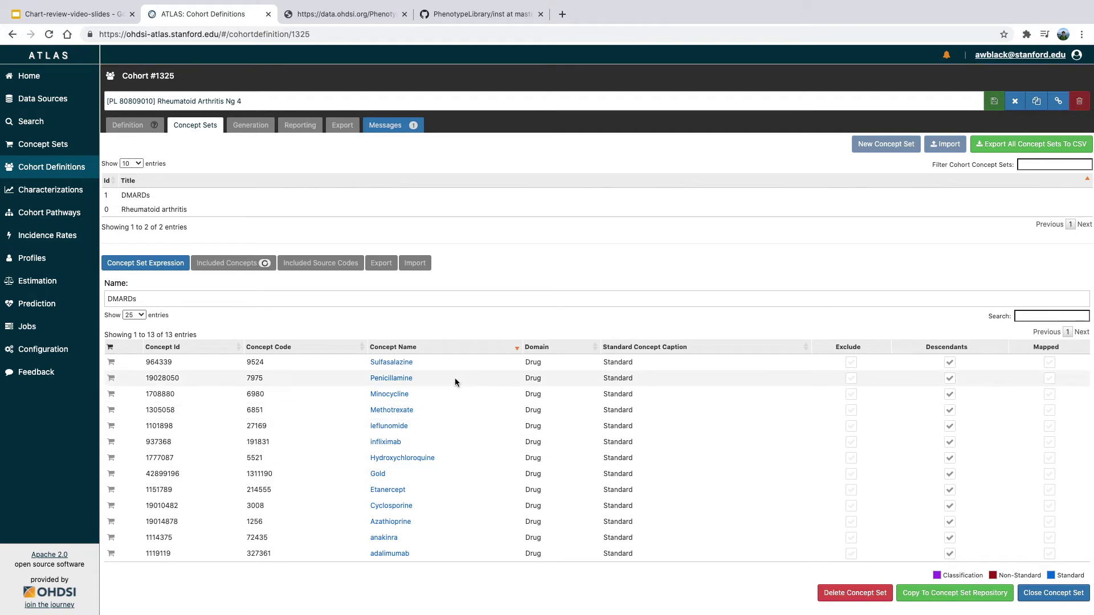
left_click(140, 127)
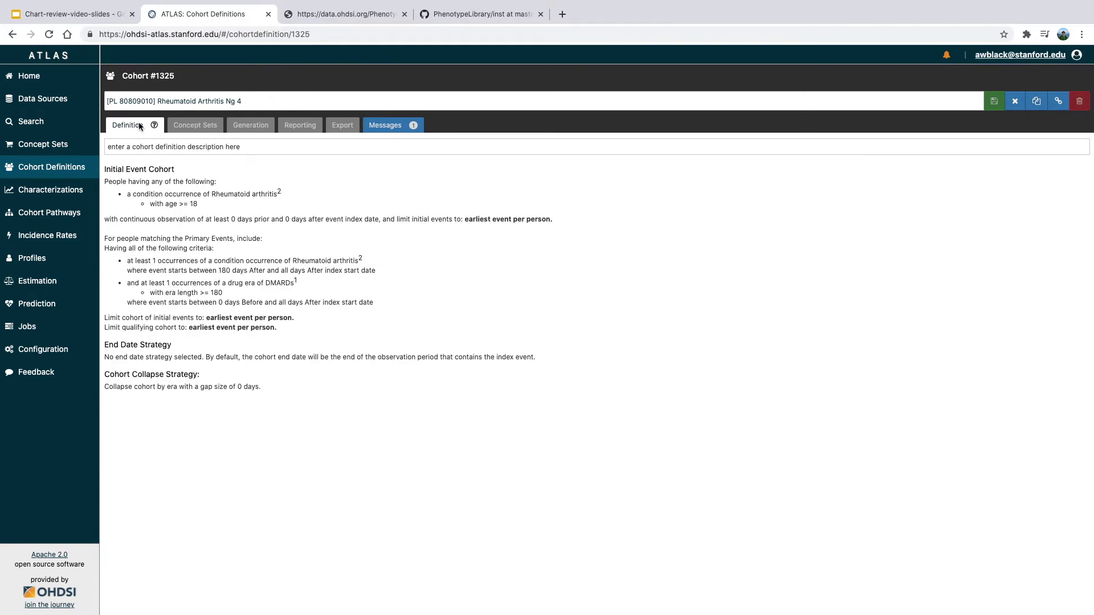
Make an editable copy of the Rheumatoid Arthritis Ng 4 cohort definition and delete that copy.
left_click(1038, 108)
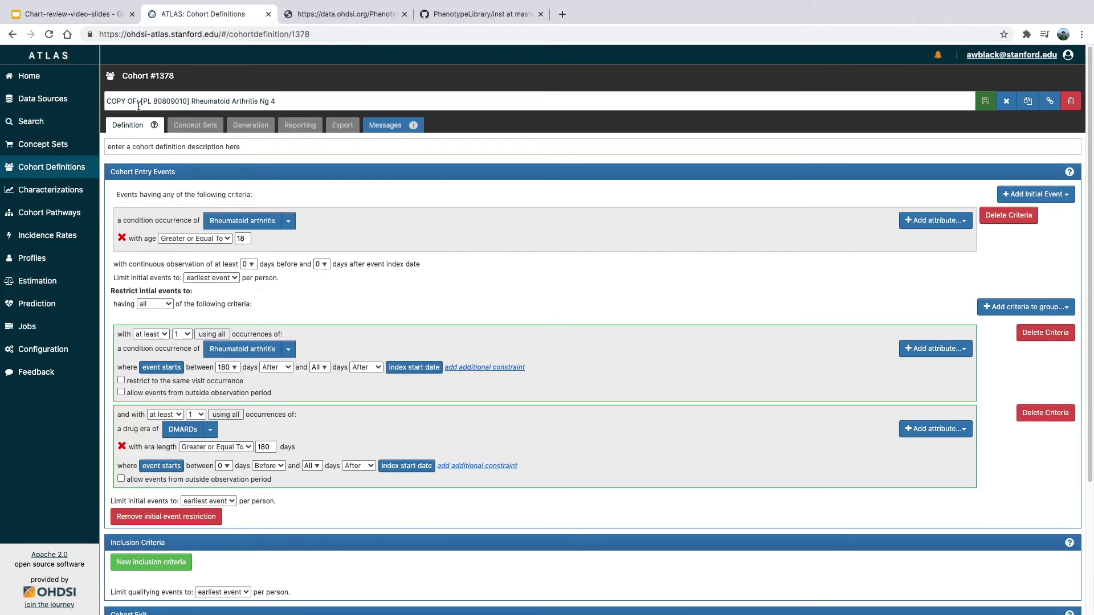
left_click_drag(192, 99, 108, 103)
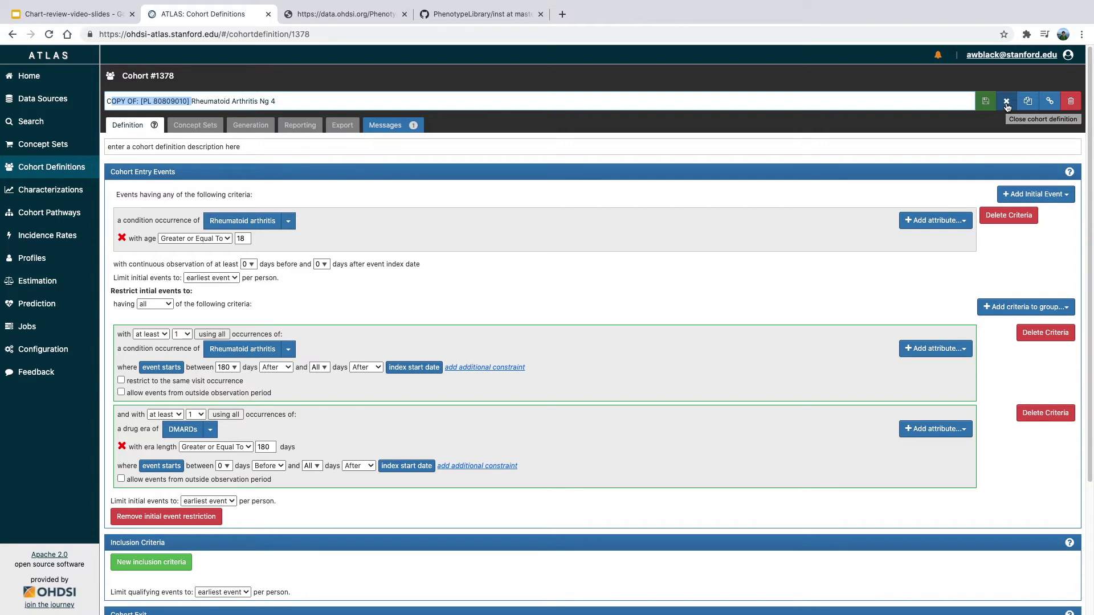
left_click(1072, 101)
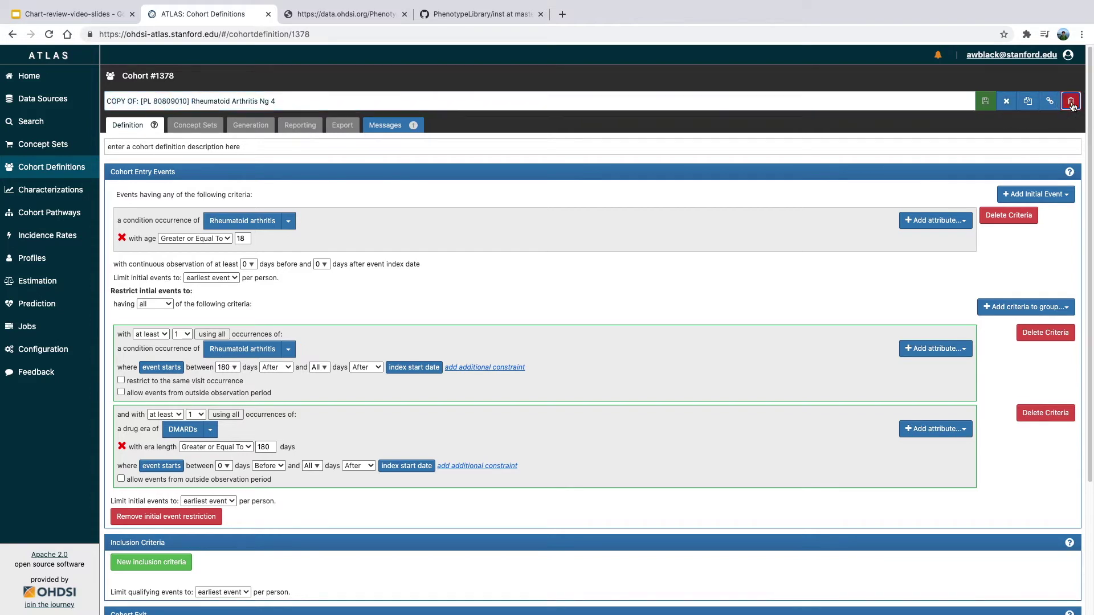
left_click(639, 110)
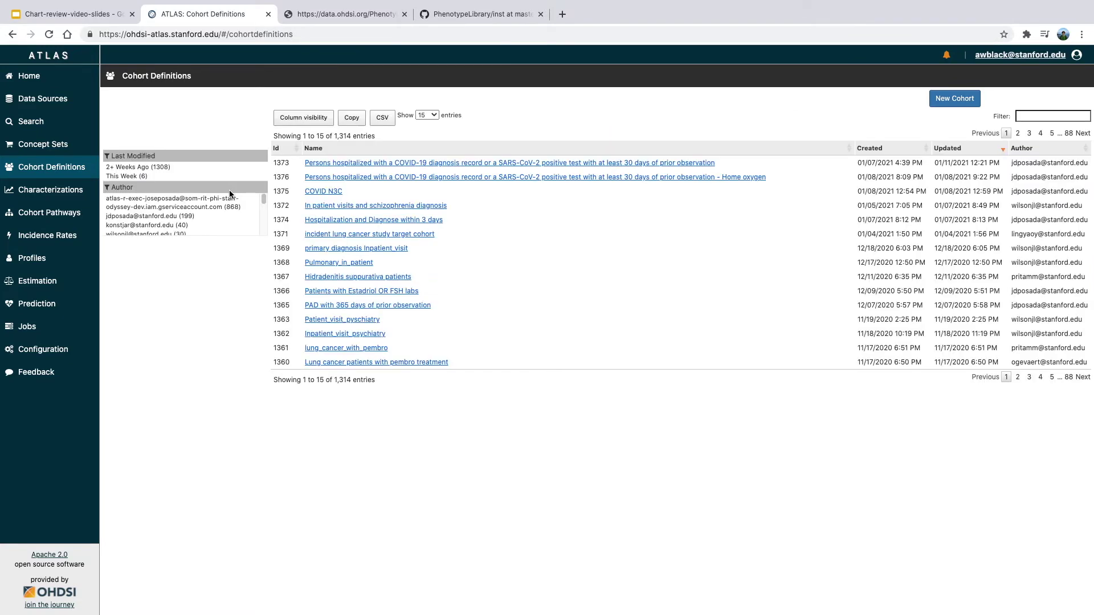
Find the original Rheumatoid Arthritis Ng 4 cohort again by filtering for "rhe" and reopen it.
left_click(1036, 111)
type("rhe")
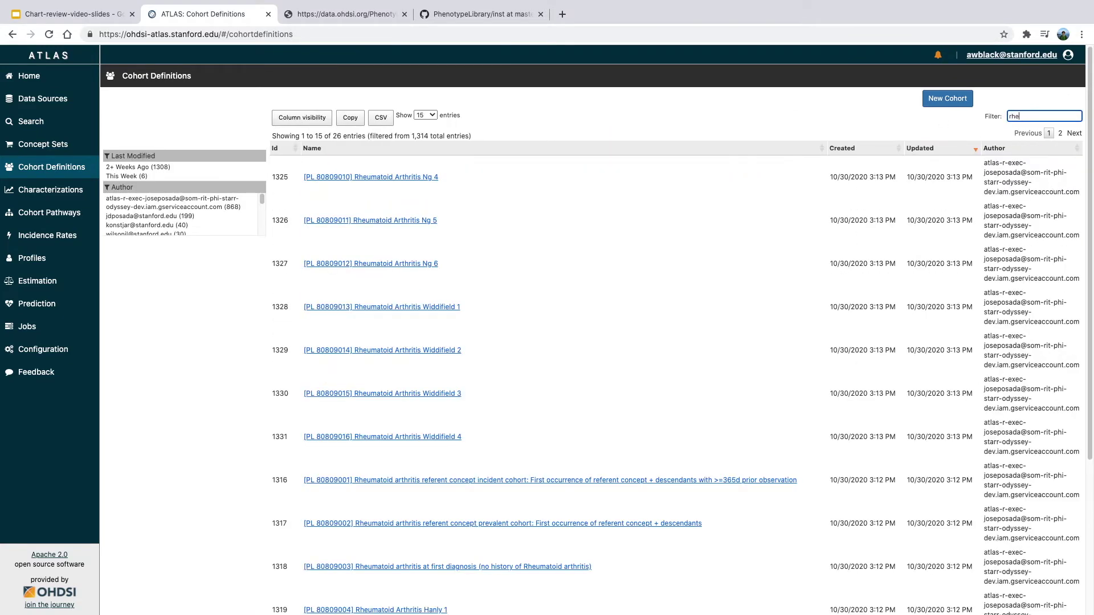
left_click(392, 177)
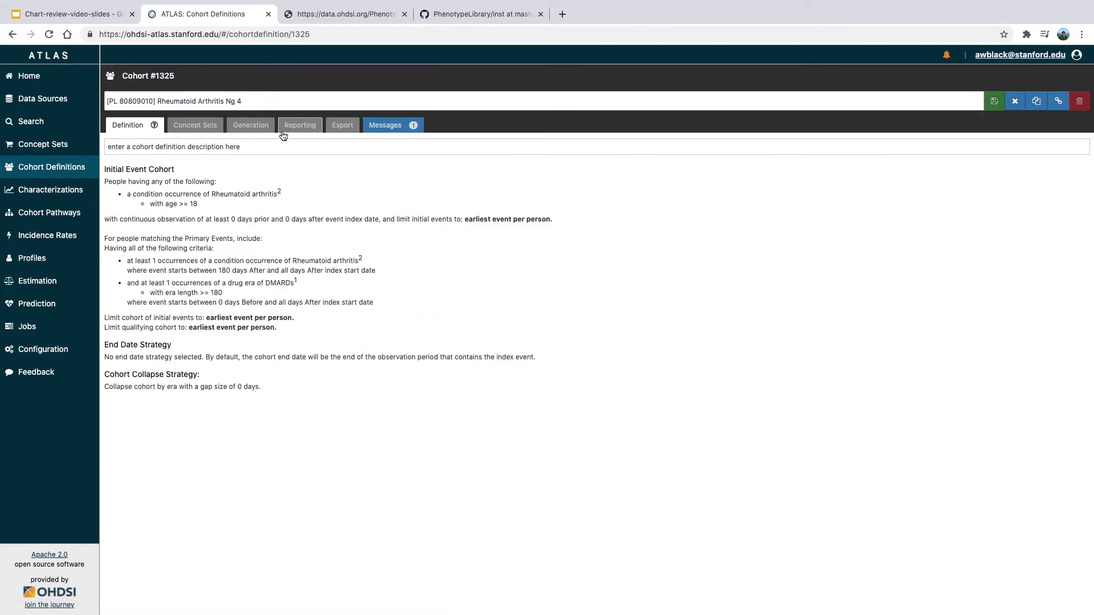
Review the available CDM sources and generate the cohort on STARR-DEID 1% LITE 12/05/2020.
left_click(255, 137)
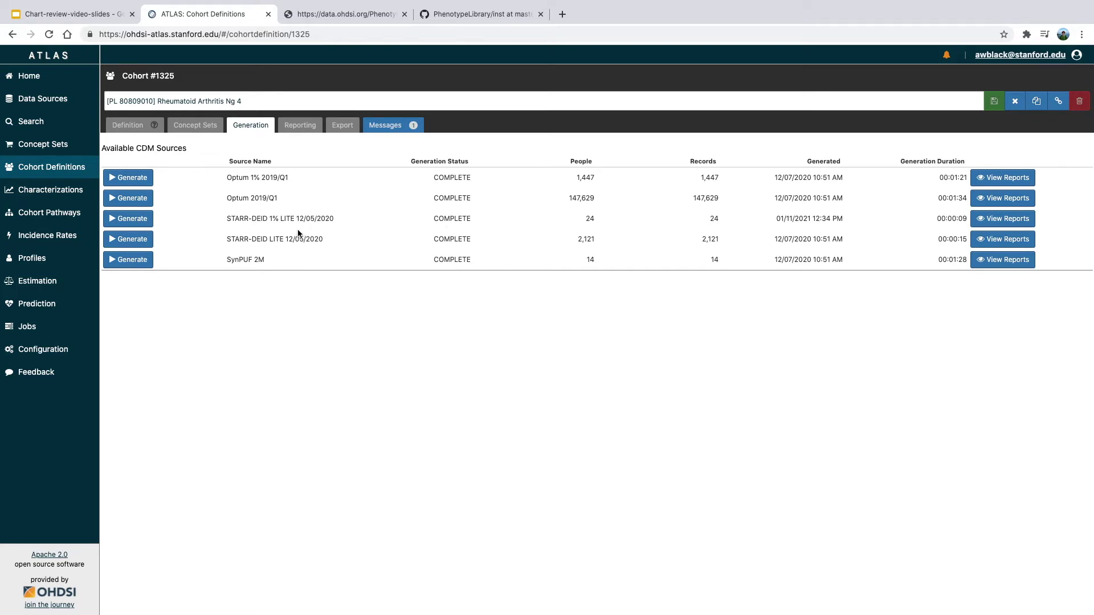
left_click_drag(314, 240, 226, 240)
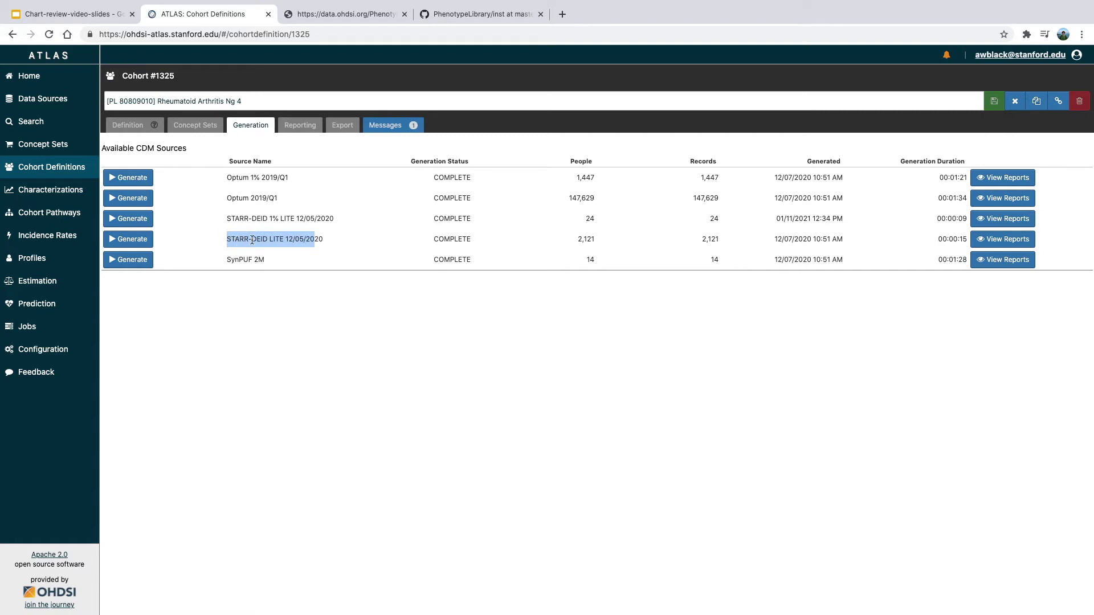
left_click_drag(324, 241, 231, 238)
left_click_drag(575, 241, 596, 238)
left_click(287, 239)
left_click(128, 219)
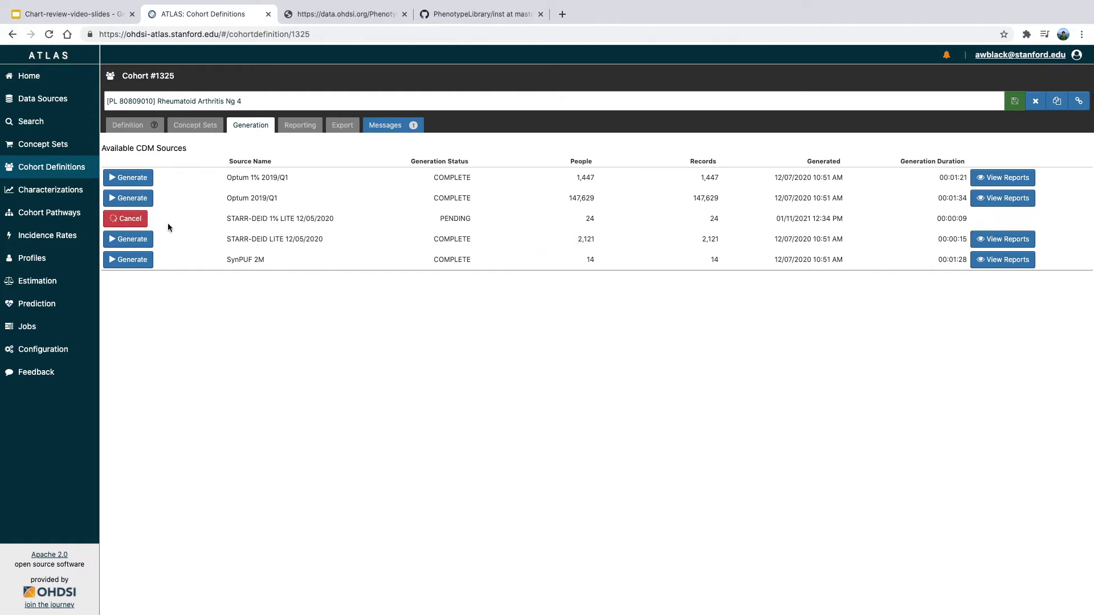
left_click_drag(288, 219, 266, 218)
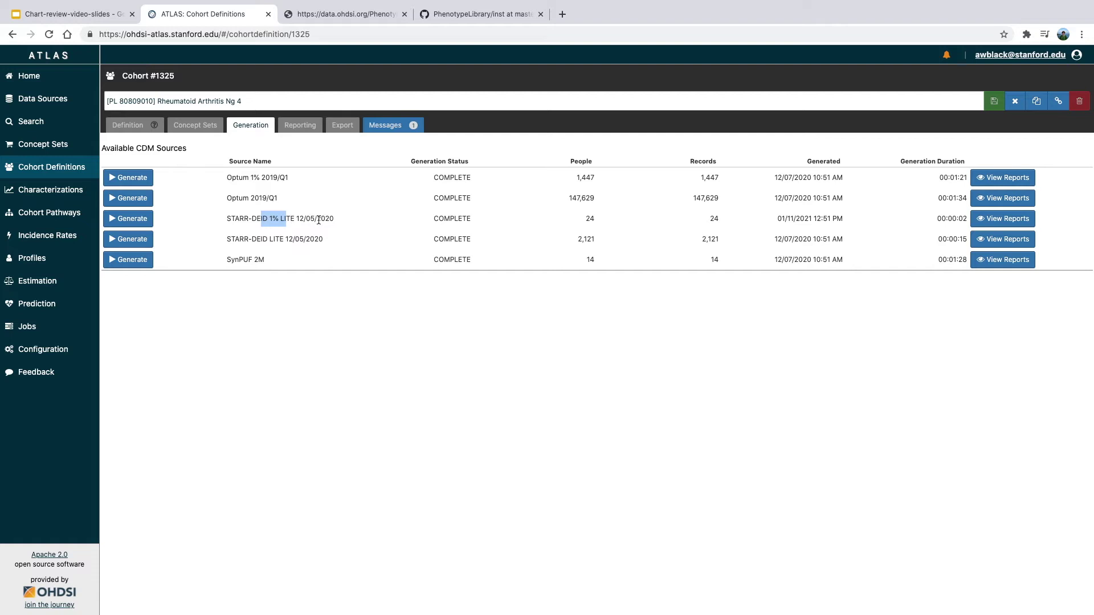
left_click_drag(317, 220, 279, 218)
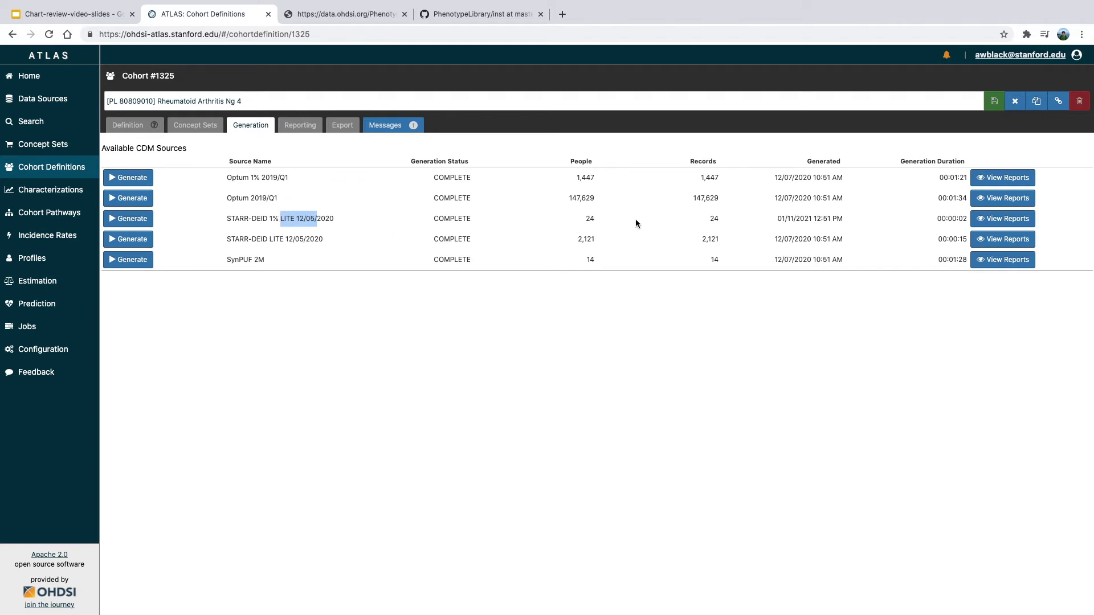
left_click(323, 242)
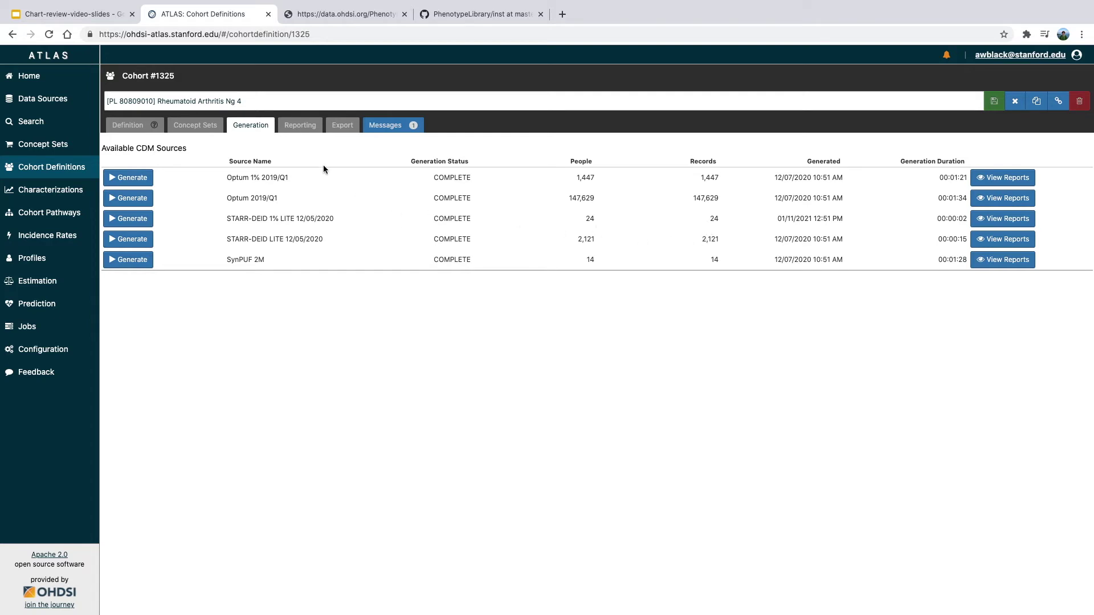
Show the Condition Eras report of the cohort for the STARR-DEID LITE 12/05/2020 source.
left_click(298, 130)
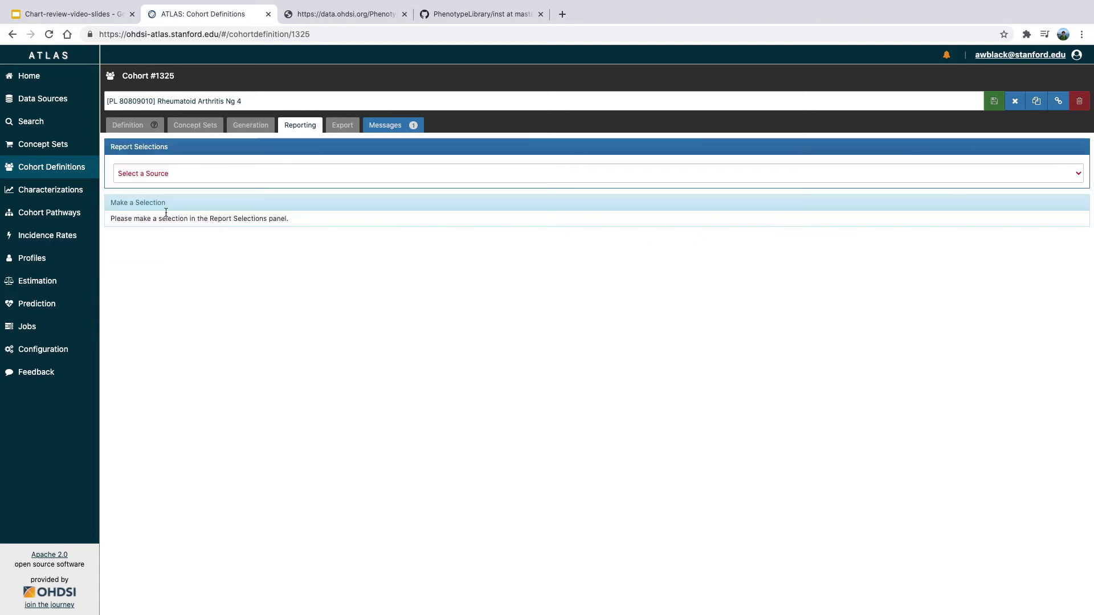
left_click(203, 173)
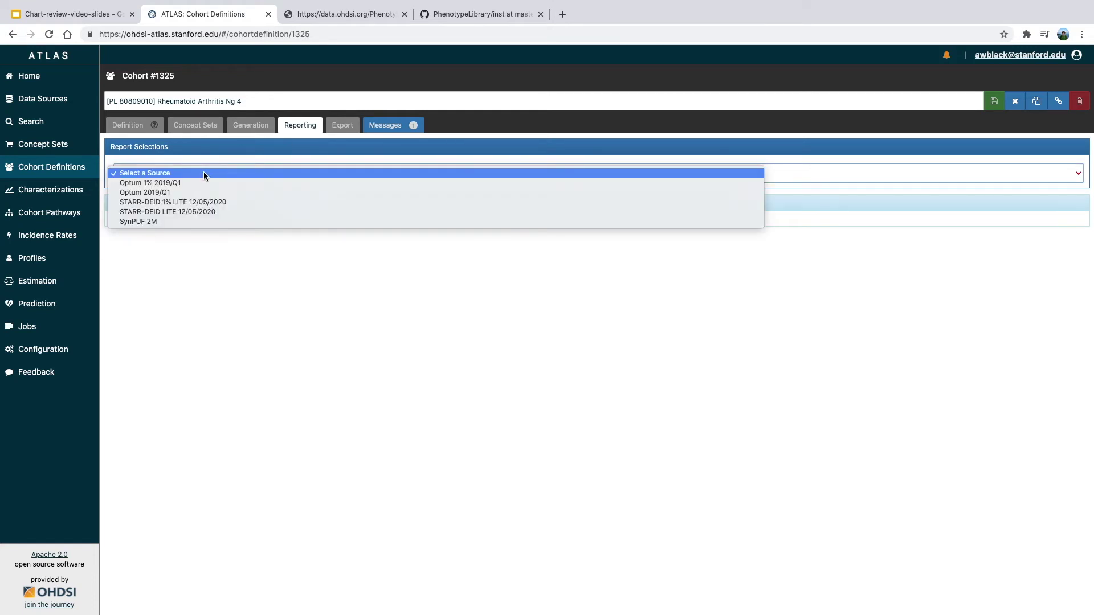
left_click(210, 212)
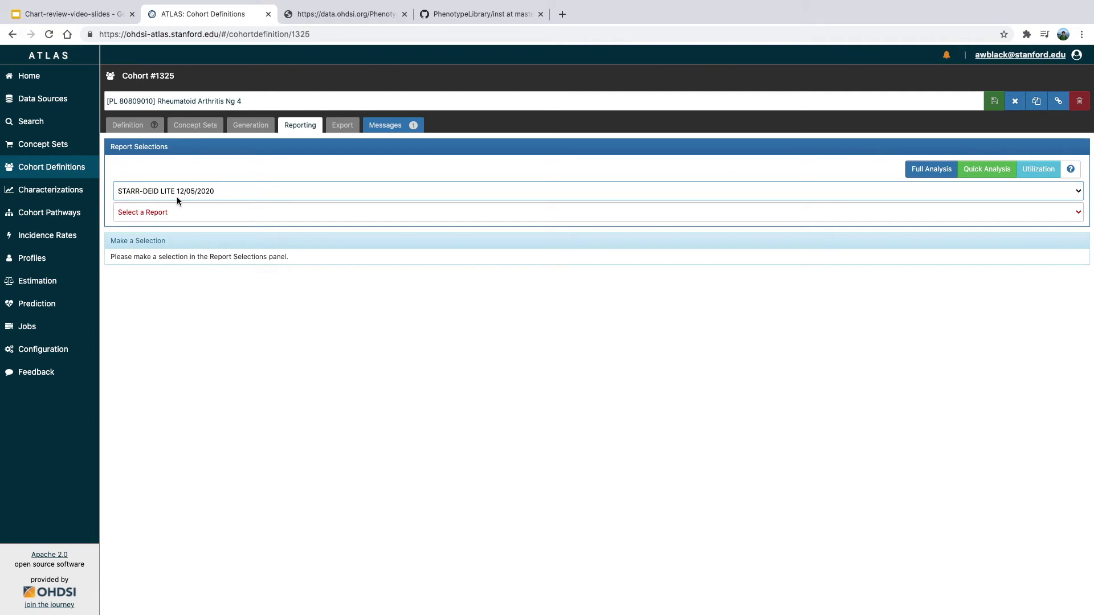
left_click(176, 212)
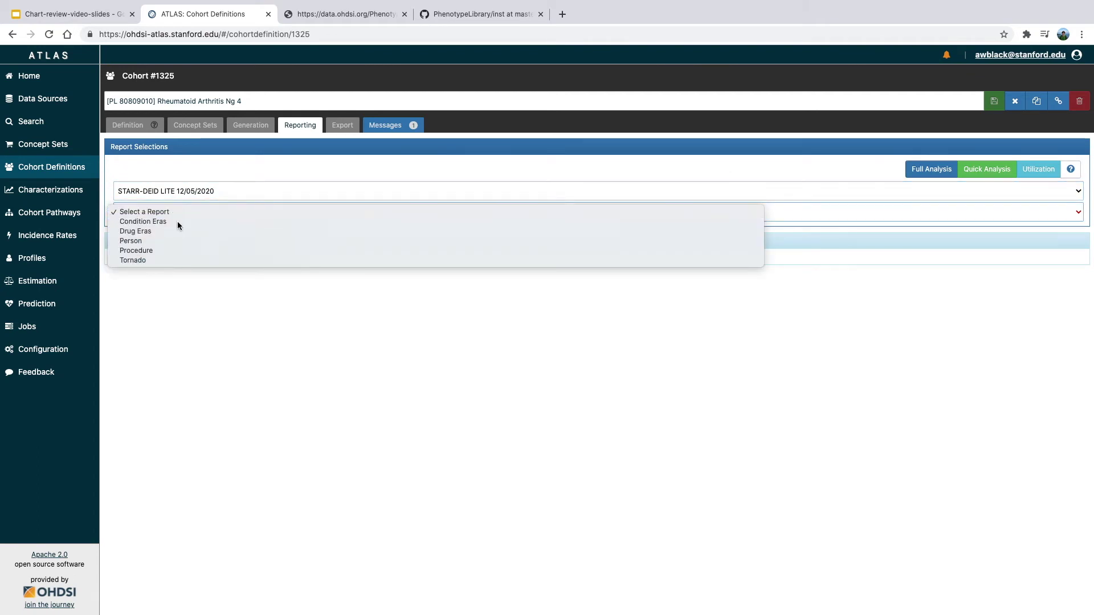
left_click(177, 221)
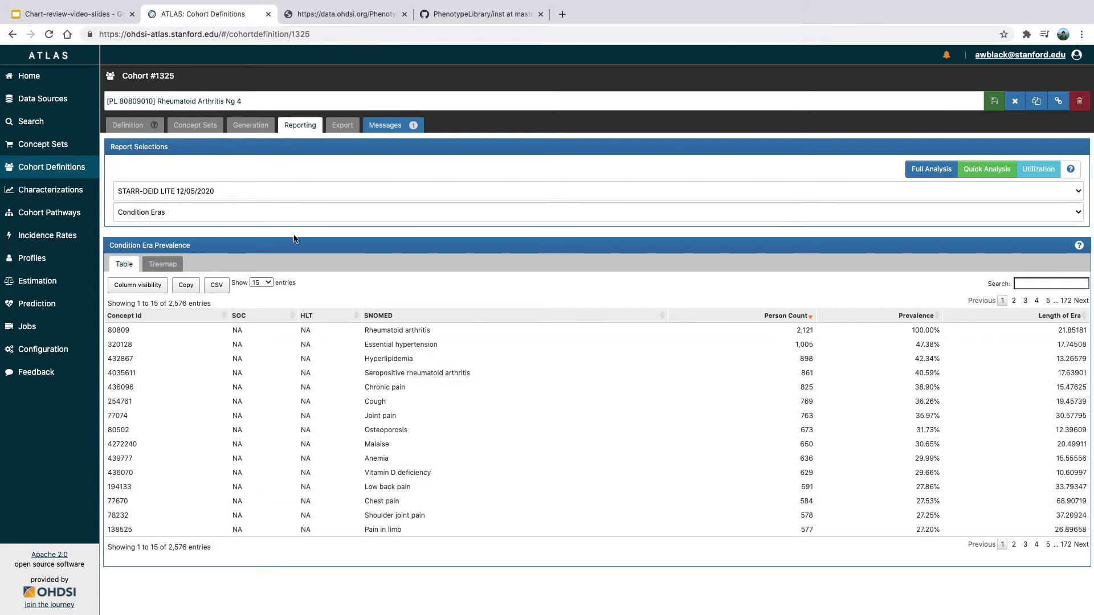
Switch to the Drug Eras report and inspect drug era prevalence as a treemap.
left_click(275, 212)
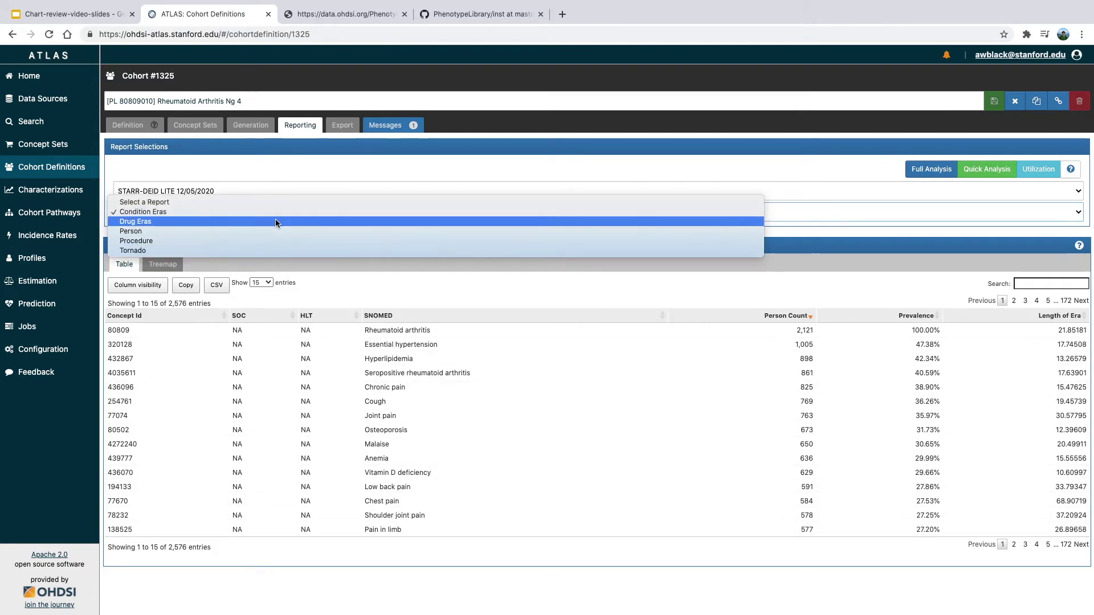
left_click(276, 221)
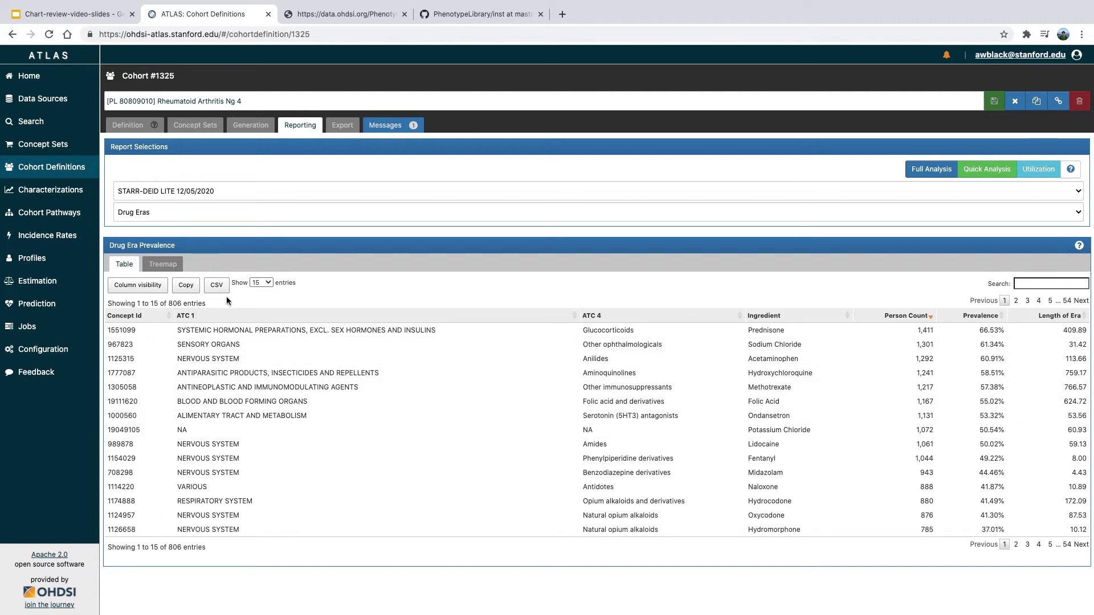
left_click(158, 266)
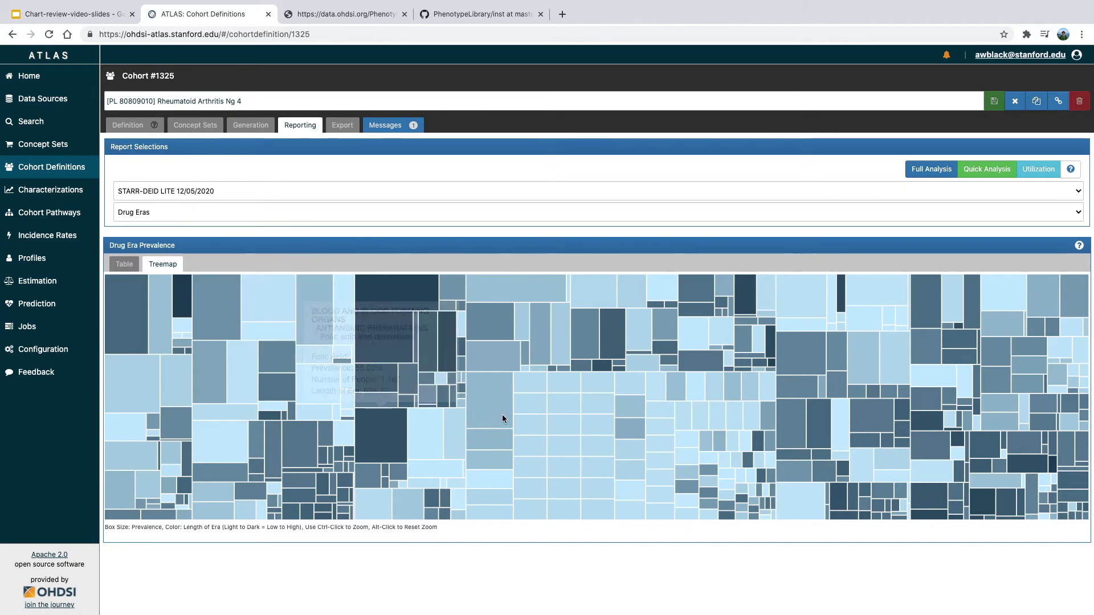
mouse_move(415, 343)
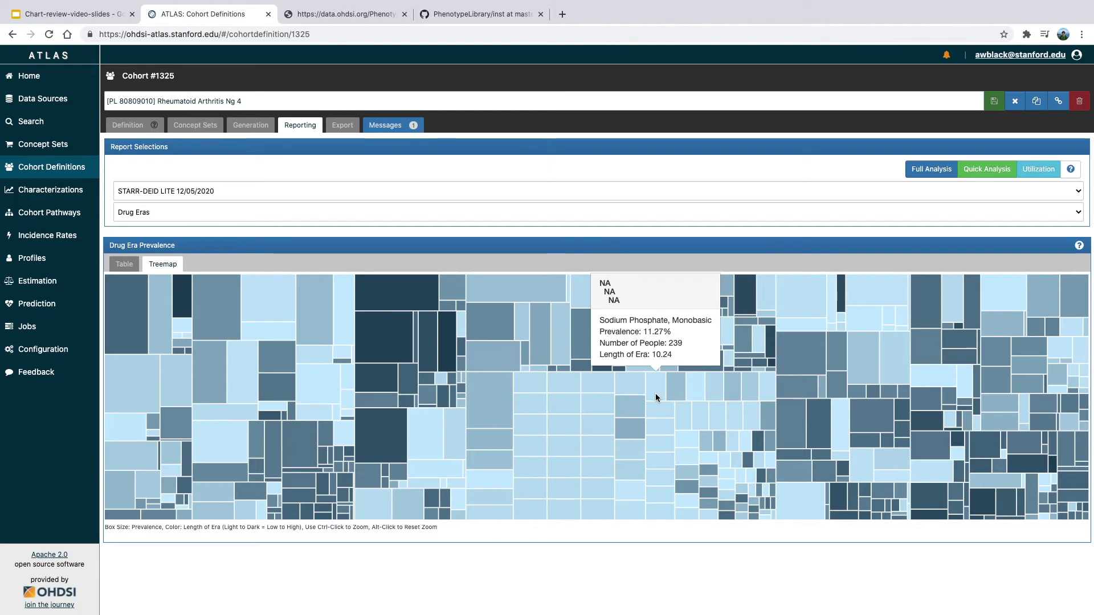
Show the Person report and examine the year of birth distribution and the race breakdown in the demographics.
left_click(199, 213)
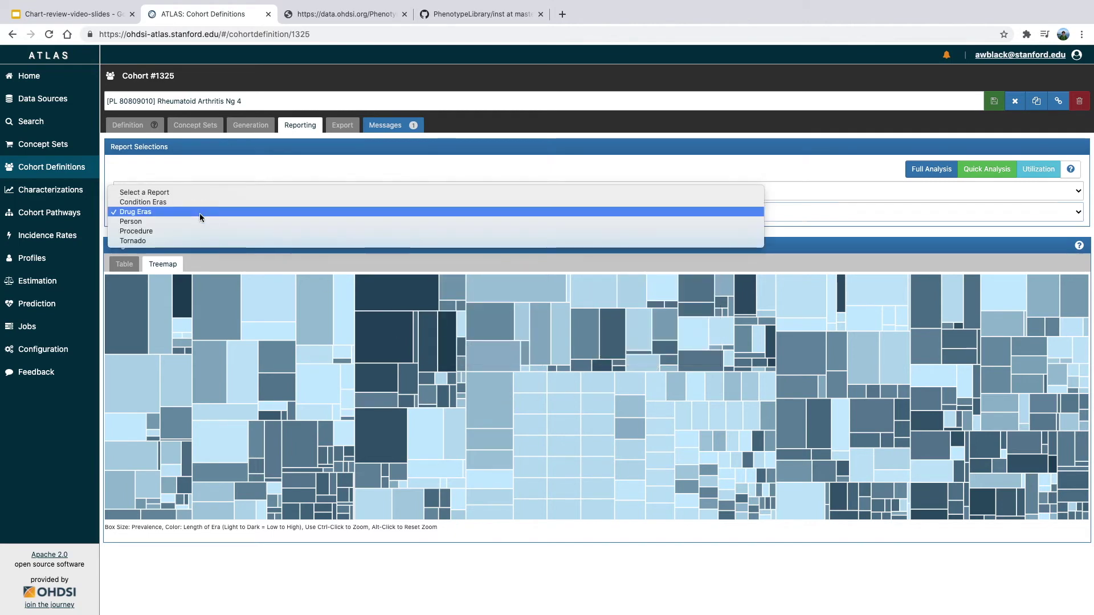
left_click(200, 222)
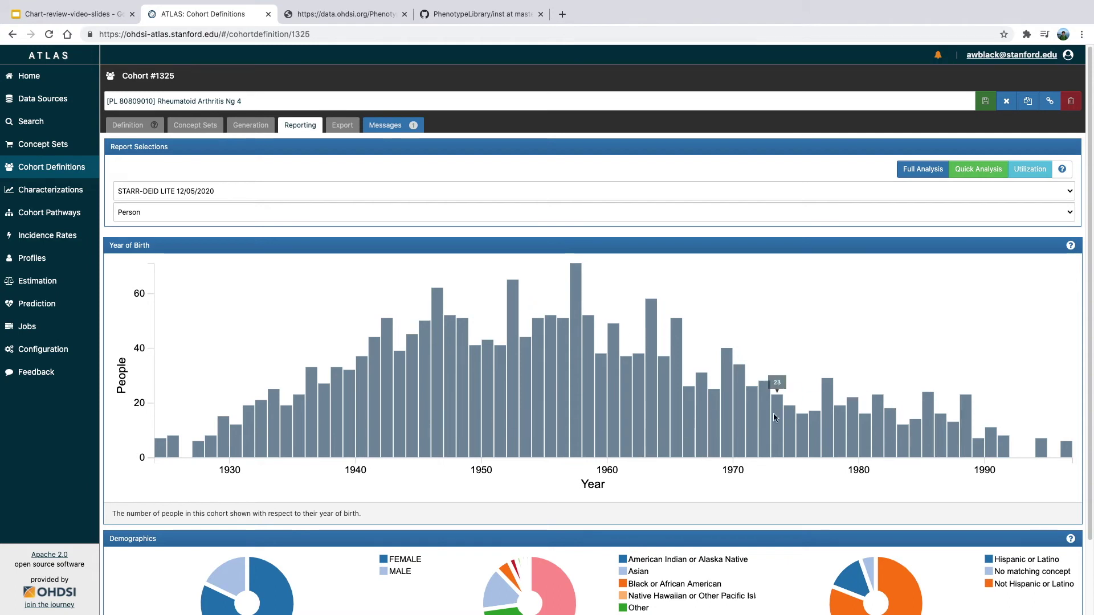
scroll(1072, 399, "down", 3)
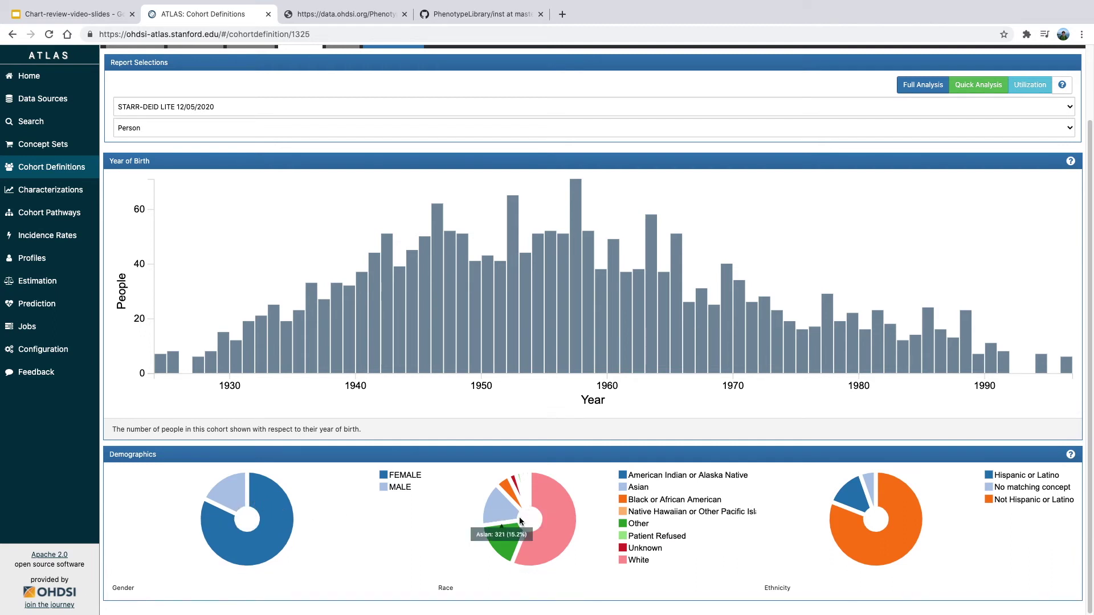
mouse_move(550, 515)
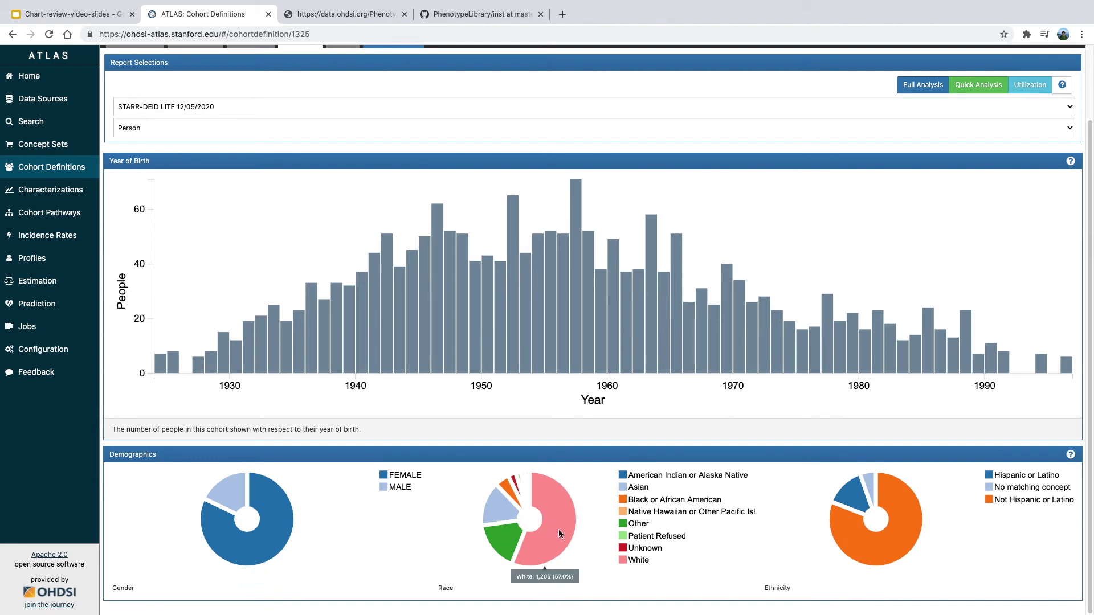
Switch the cohort report to Procedure and inspect procedure prevalence as a treemap.
mouse_move(911, 525)
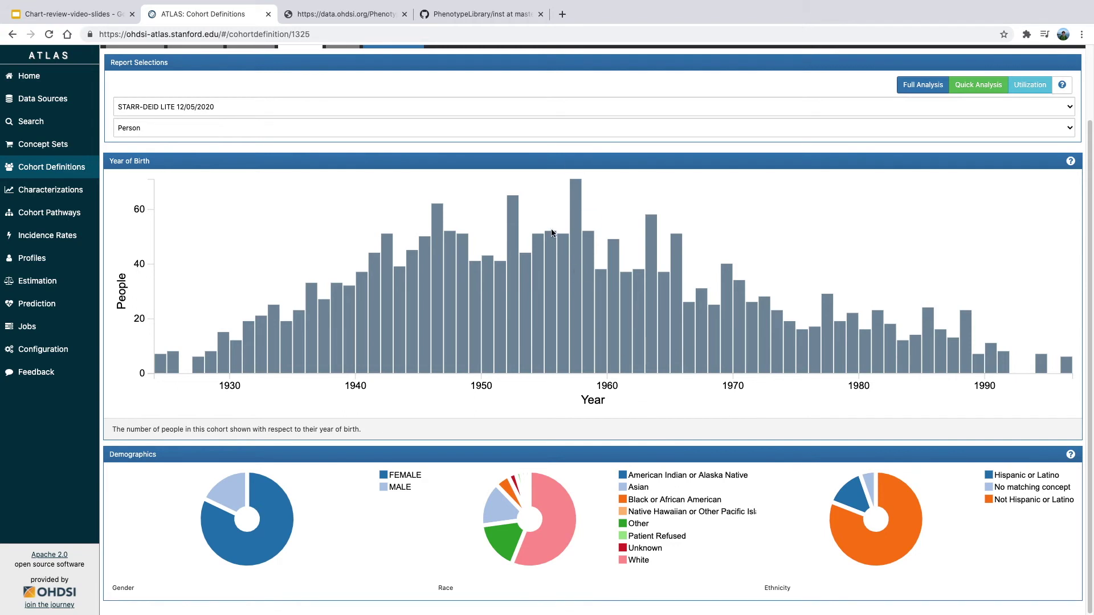
left_click(541, 128)
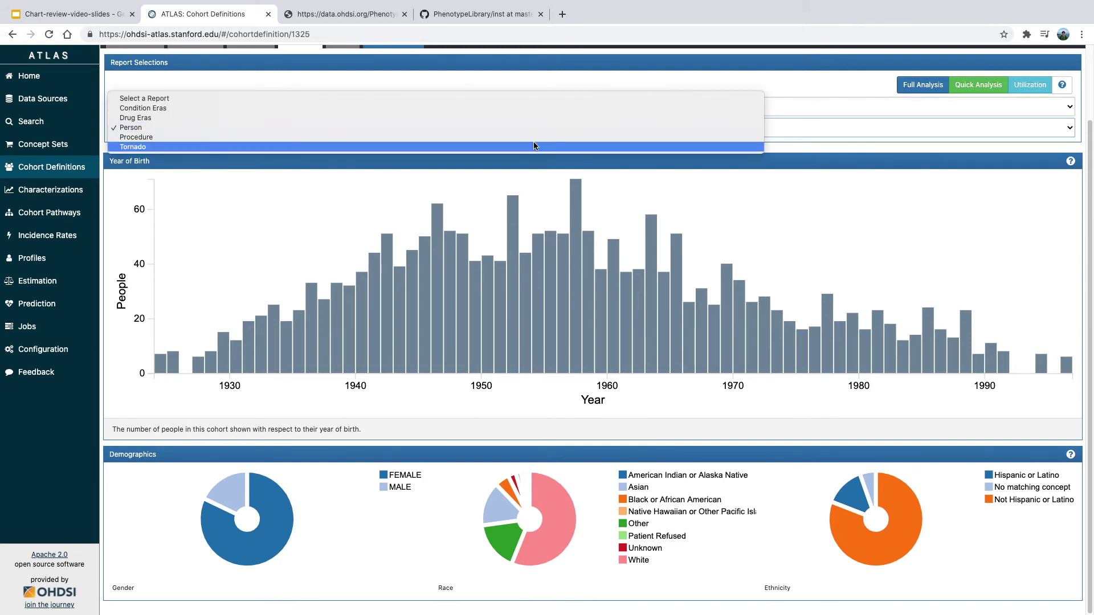
left_click(535, 137)
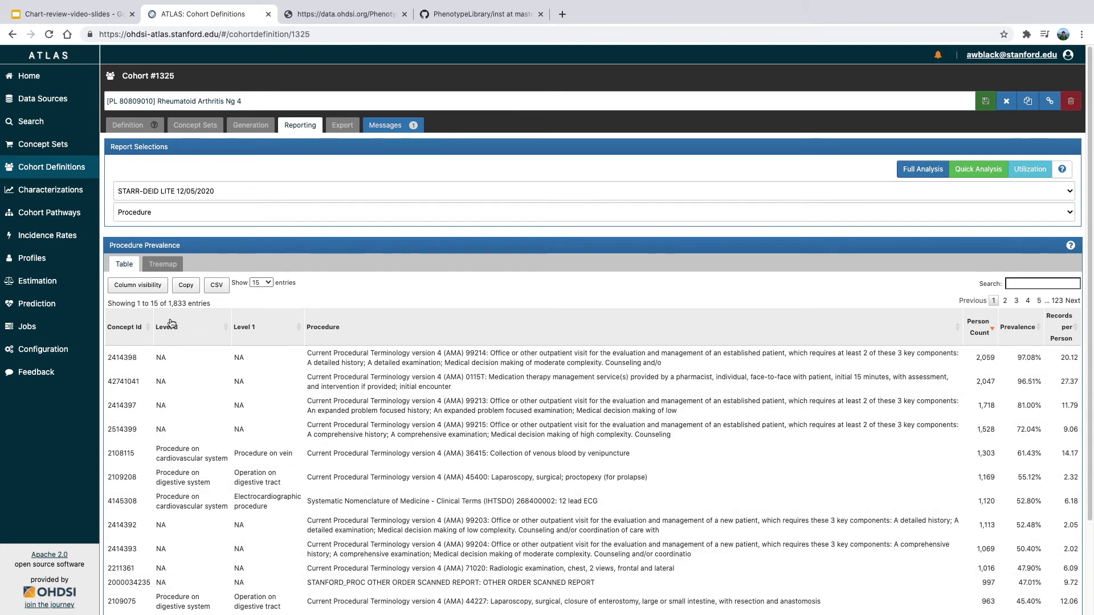
left_click(166, 269)
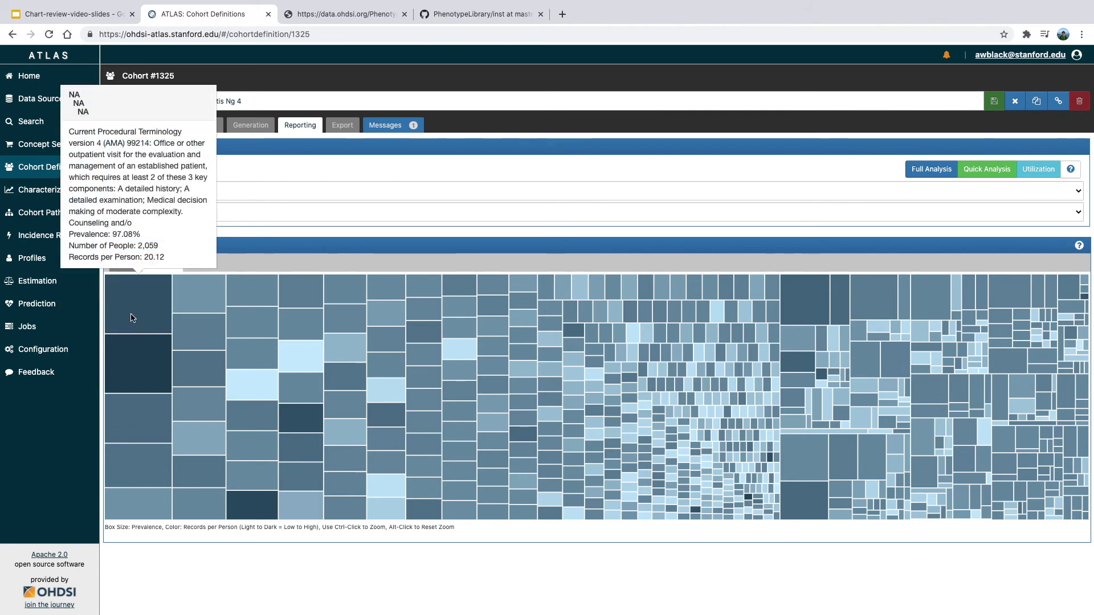
Show the Tornado report and list sample profiles for the female 50-59 age group.
left_click(226, 212)
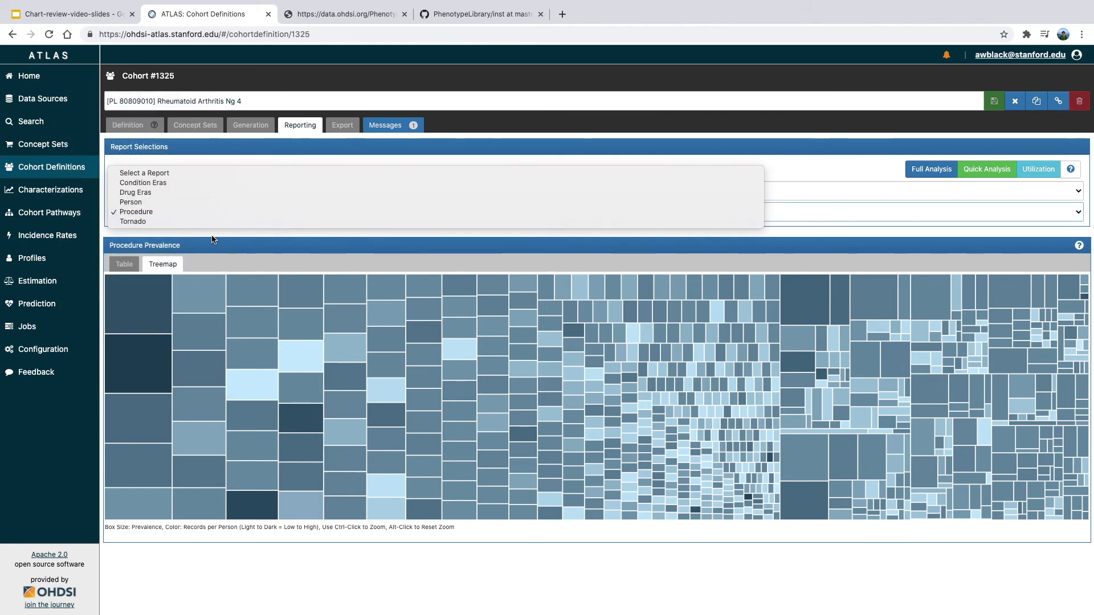
left_click(213, 220)
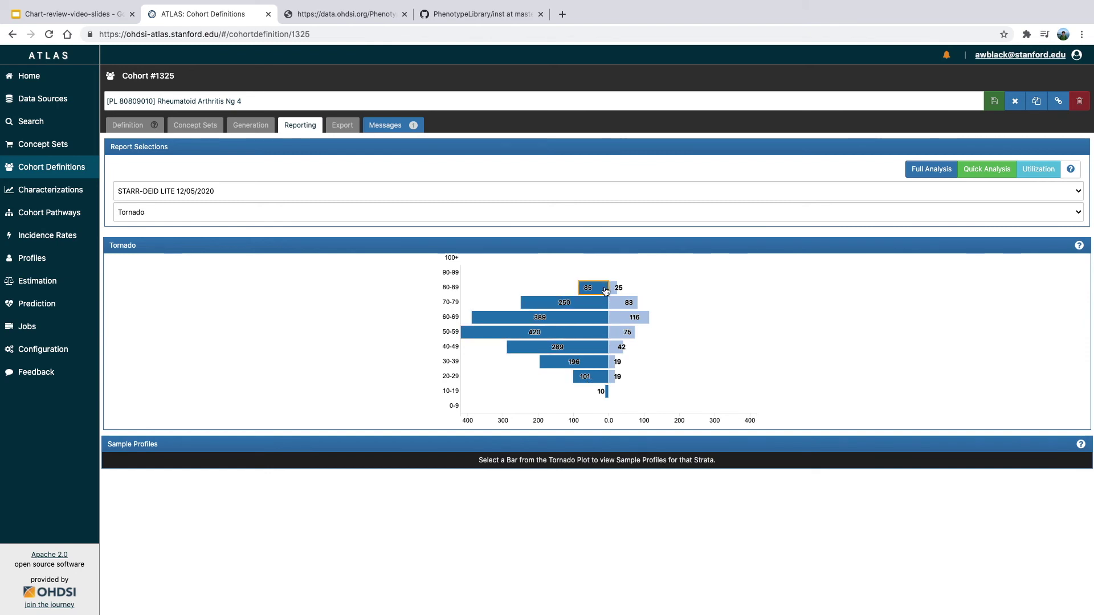
left_click(587, 321)
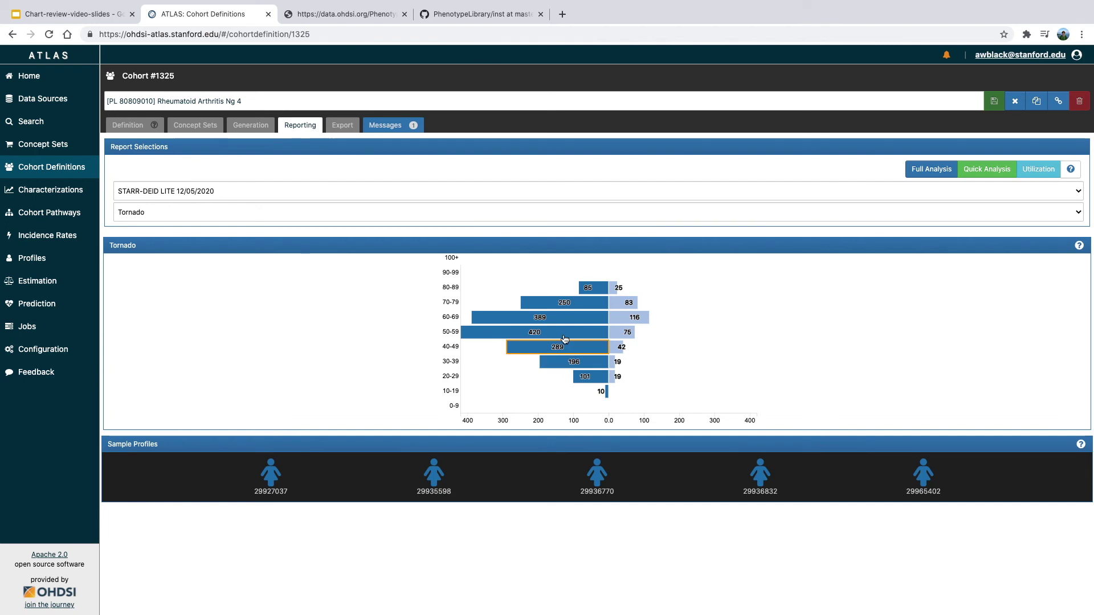
left_click(582, 322)
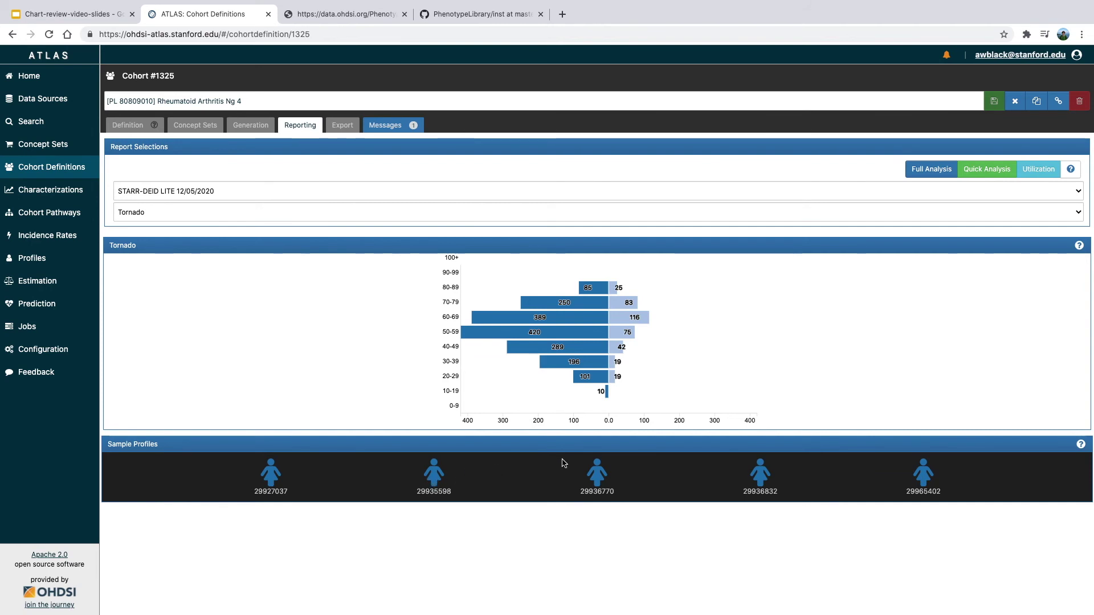
left_click(589, 352)
left_click(566, 331)
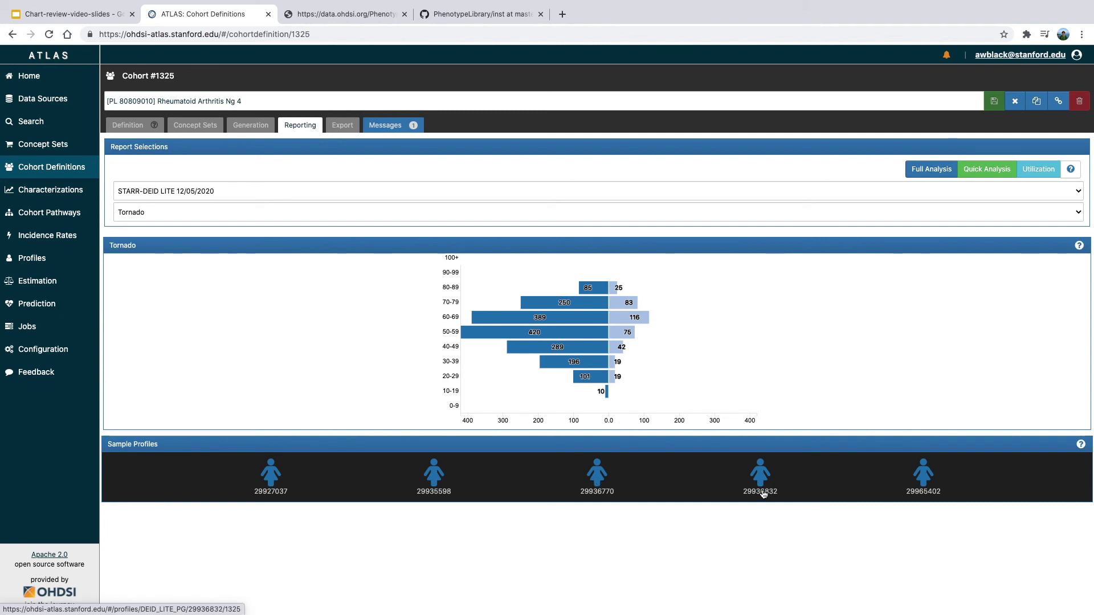
Open the first sample patient's profile and examine the timeline events across domains before and around index day 0.
left_click(265, 475)
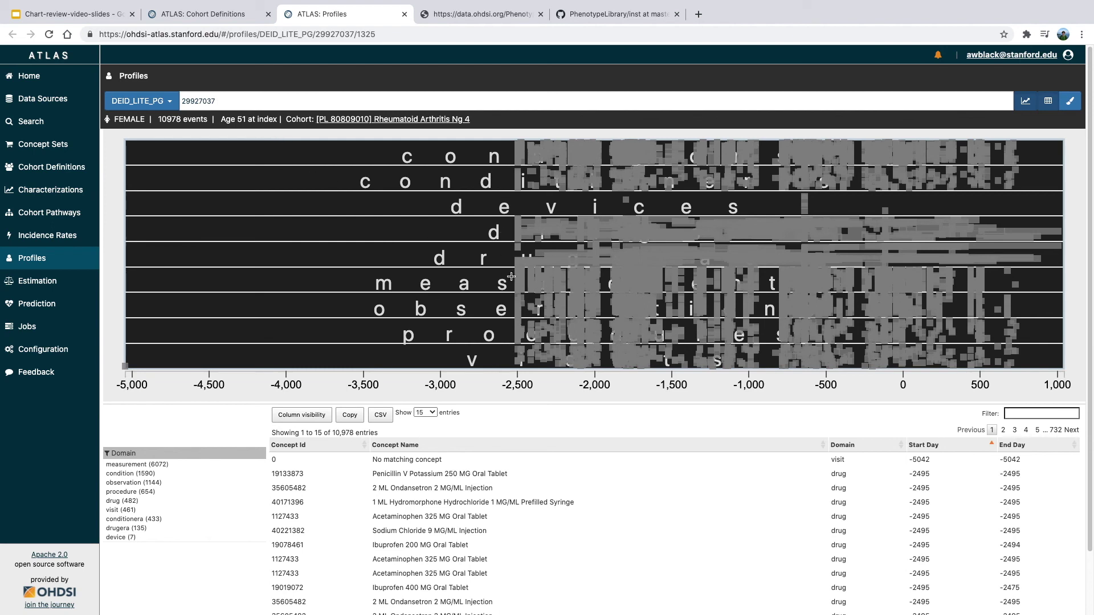
mouse_move(530, 282)
mouse_move(904, 367)
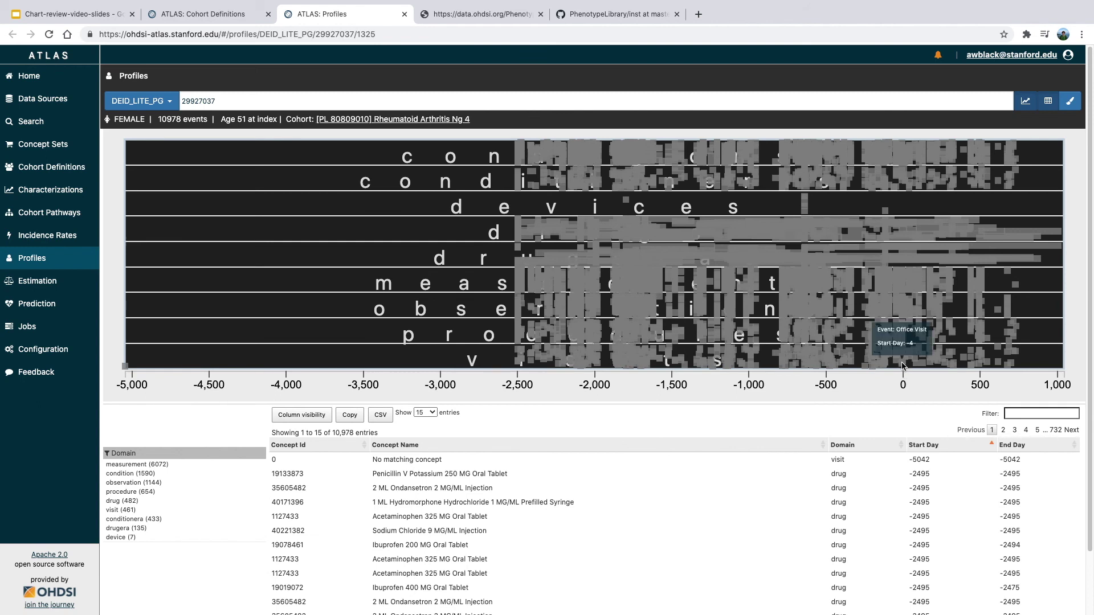
mouse_move(903, 306)
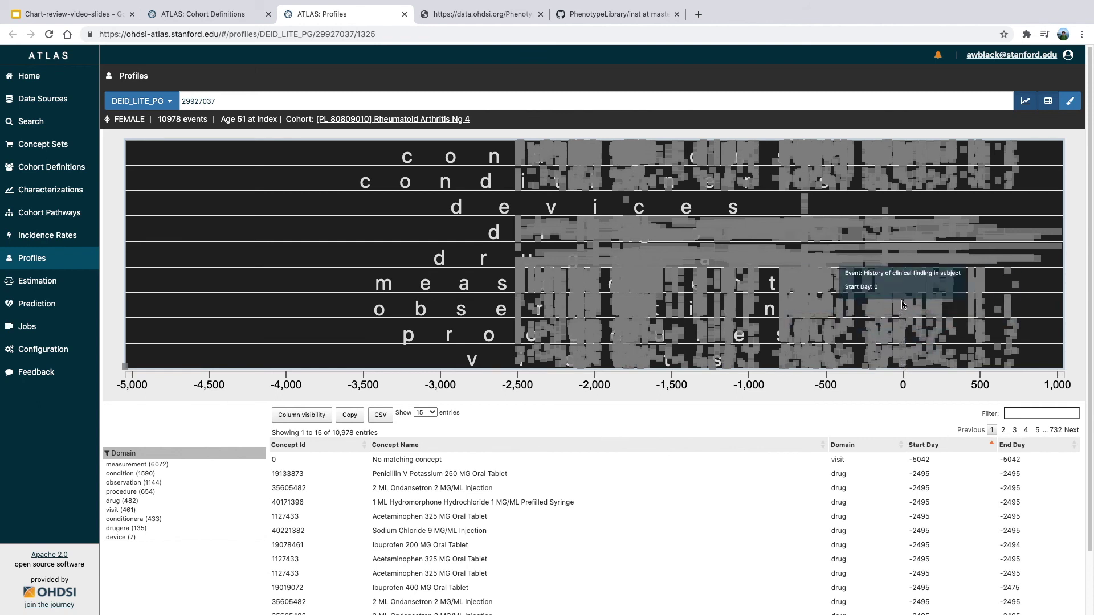
mouse_move(897, 237)
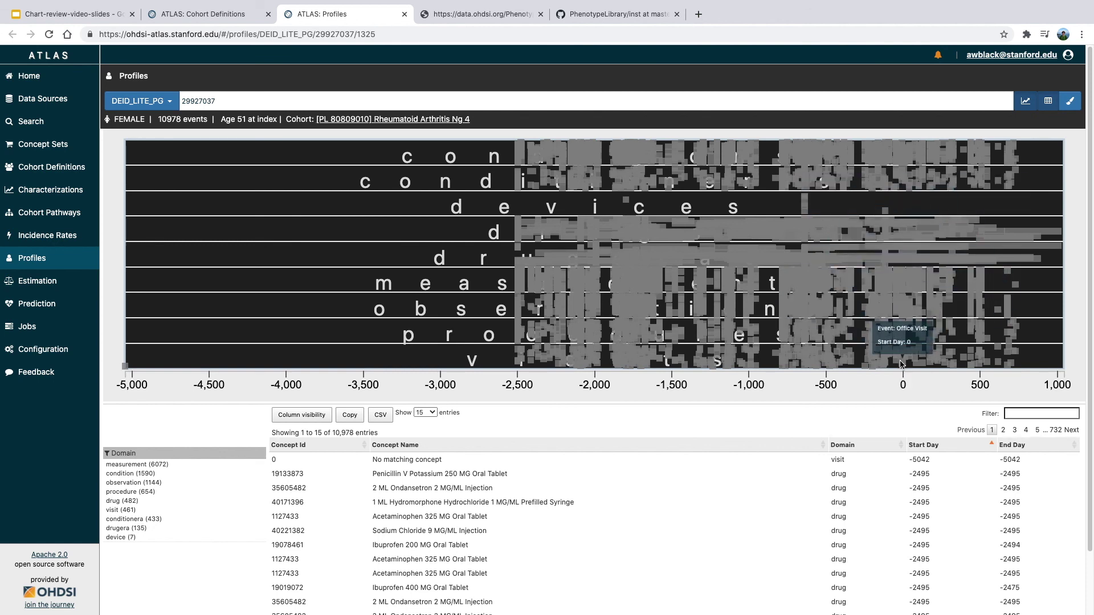
mouse_move(856, 363)
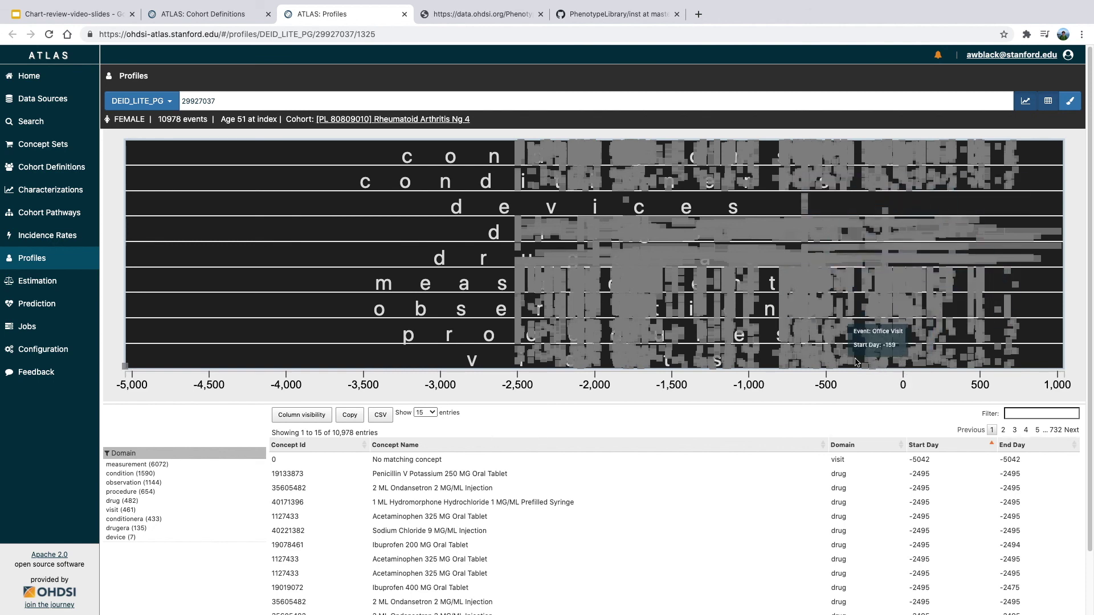
mouse_move(582, 247)
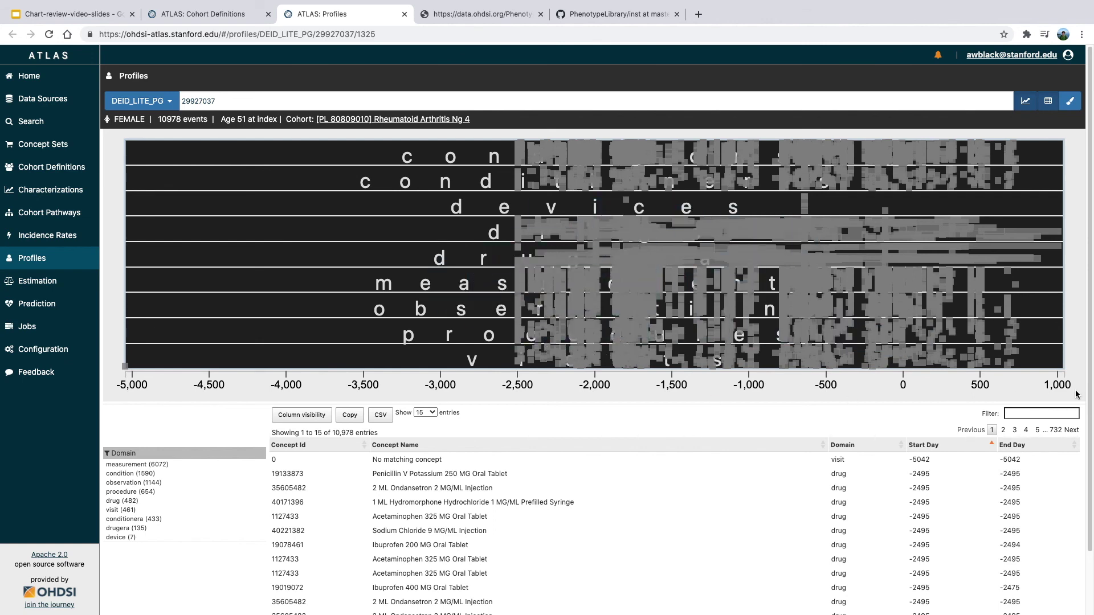
Filter the patient profile's events to the drug domain and view the drug timeline.
left_click_drag(1087, 318, 1084, 463)
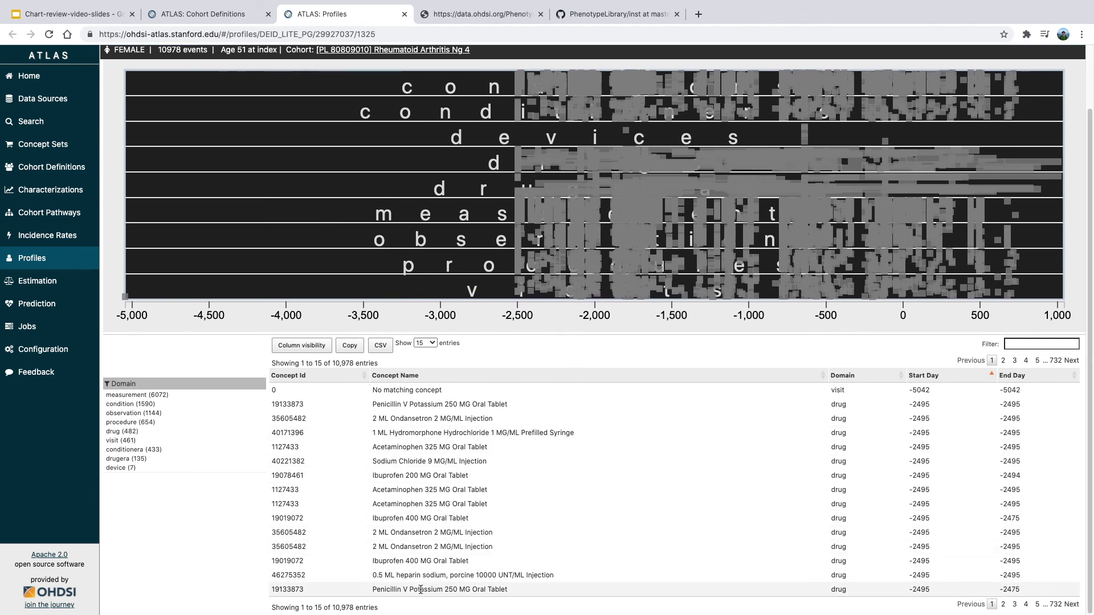
left_click(145, 435)
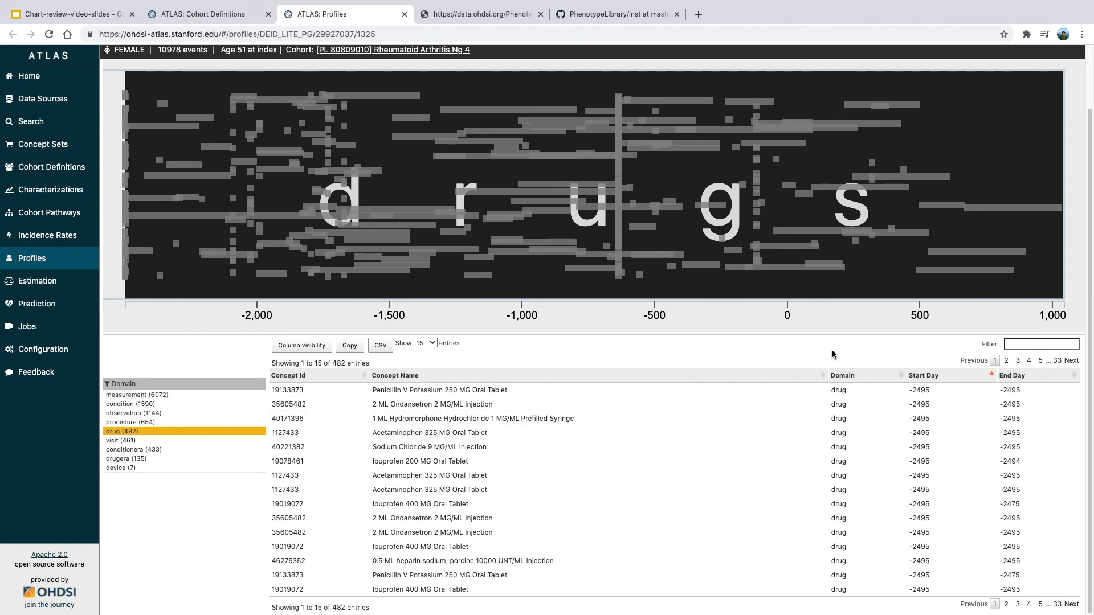
left_click_drag(1089, 355, 1090, 323)
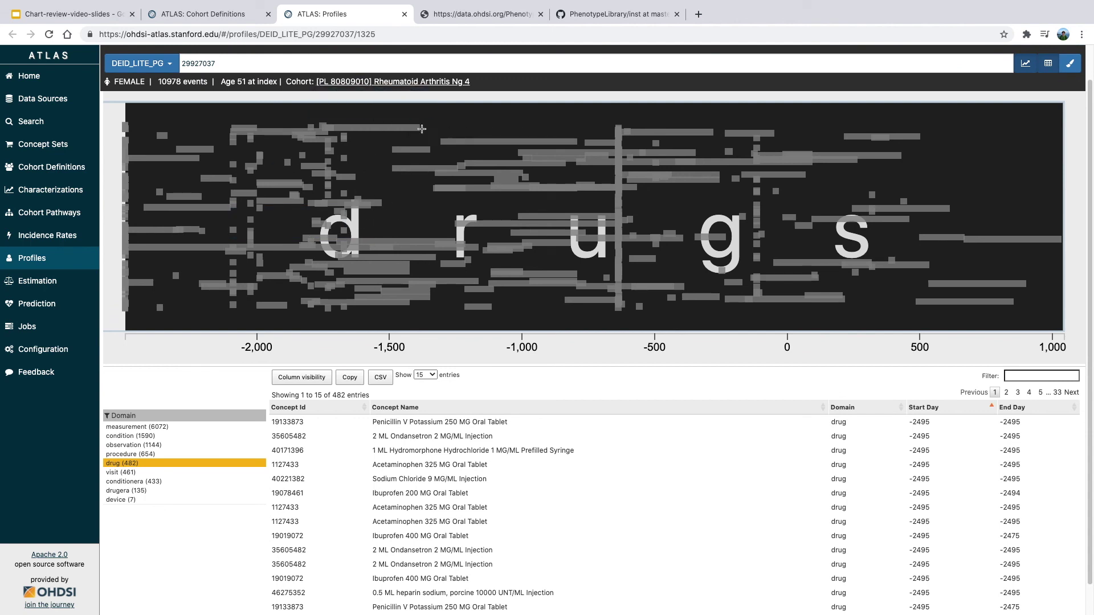
Zoom the drug timeline to about day -2,200 through day -1,150 and inspect individual drug events.
left_click_drag(260, 127, 353, 165)
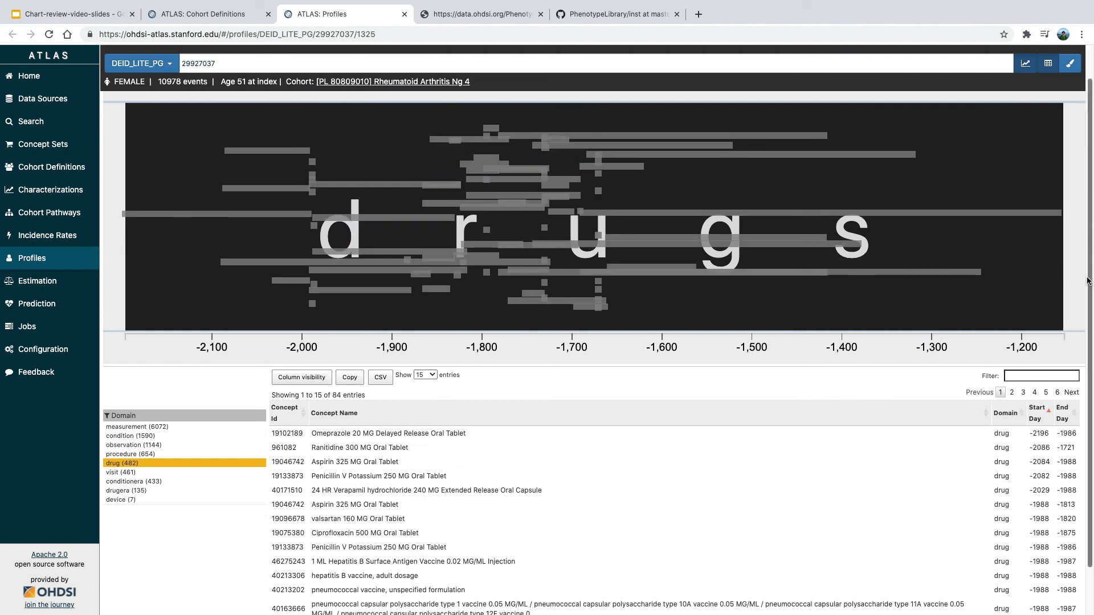
scroll(1086, 285, "down", 1)
left_click_drag(1087, 288, 1087, 242)
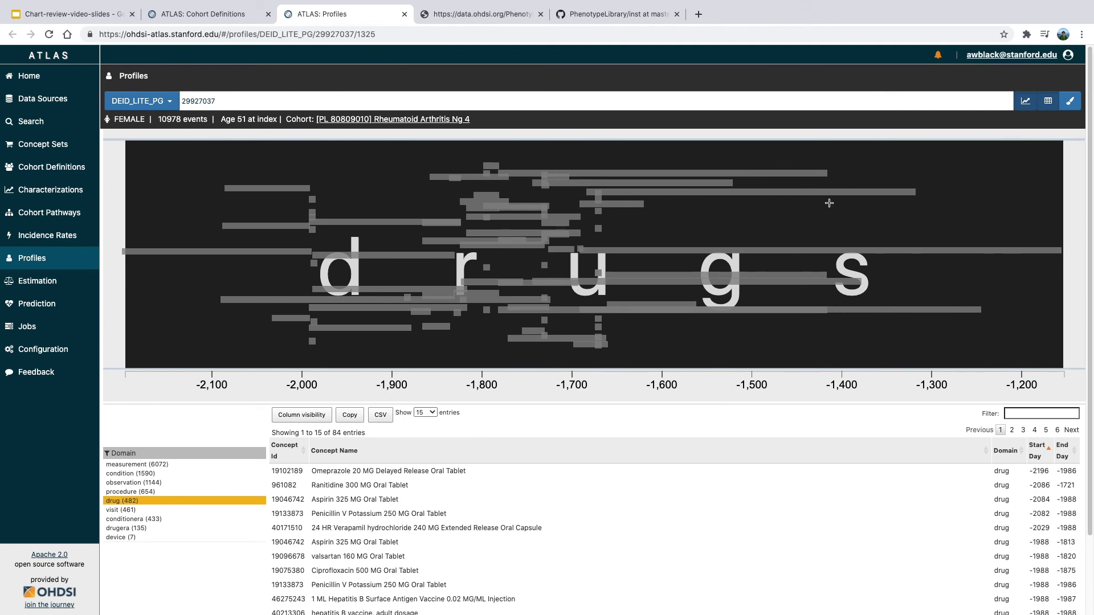
mouse_move(773, 178)
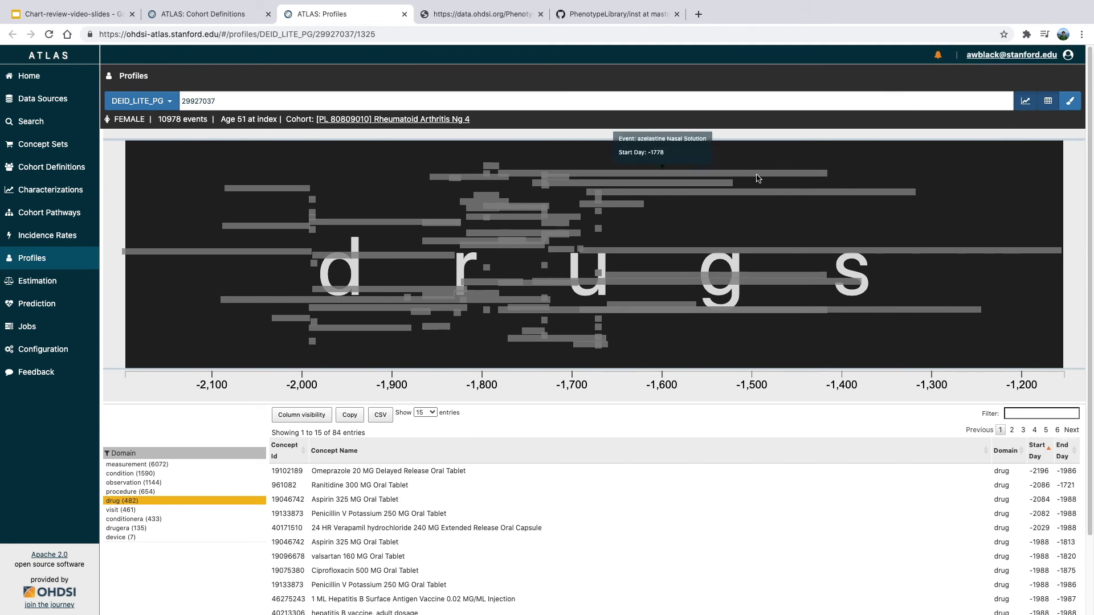